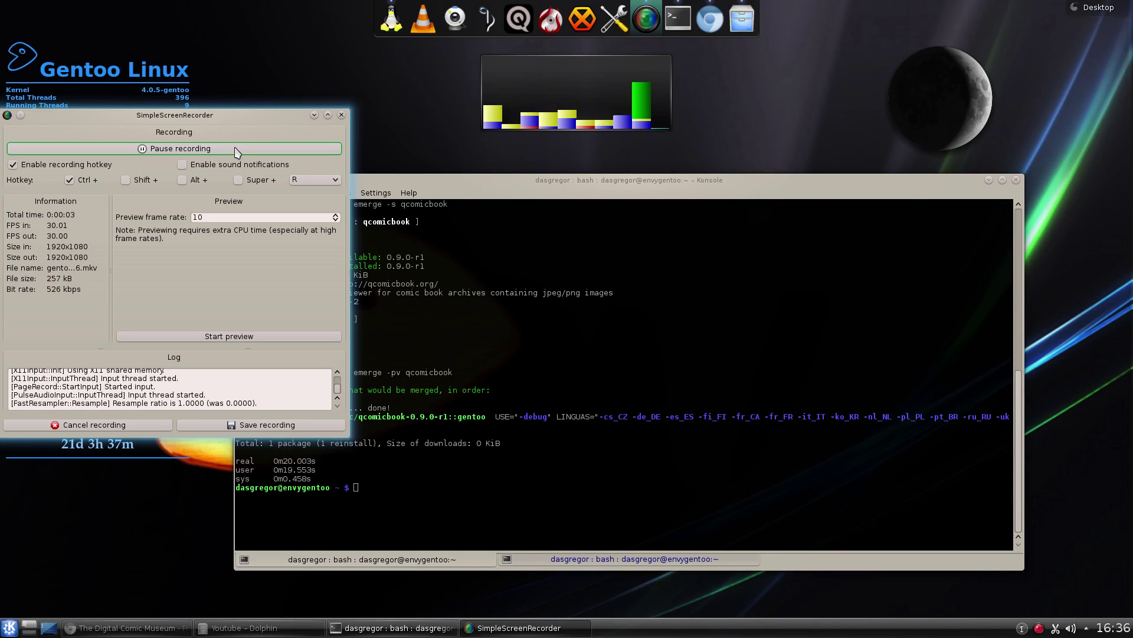
Switch to the Chromium window and go to the Digital Comic Museum home page.
{"action": "left_click", "coordinate": [315, 115]}
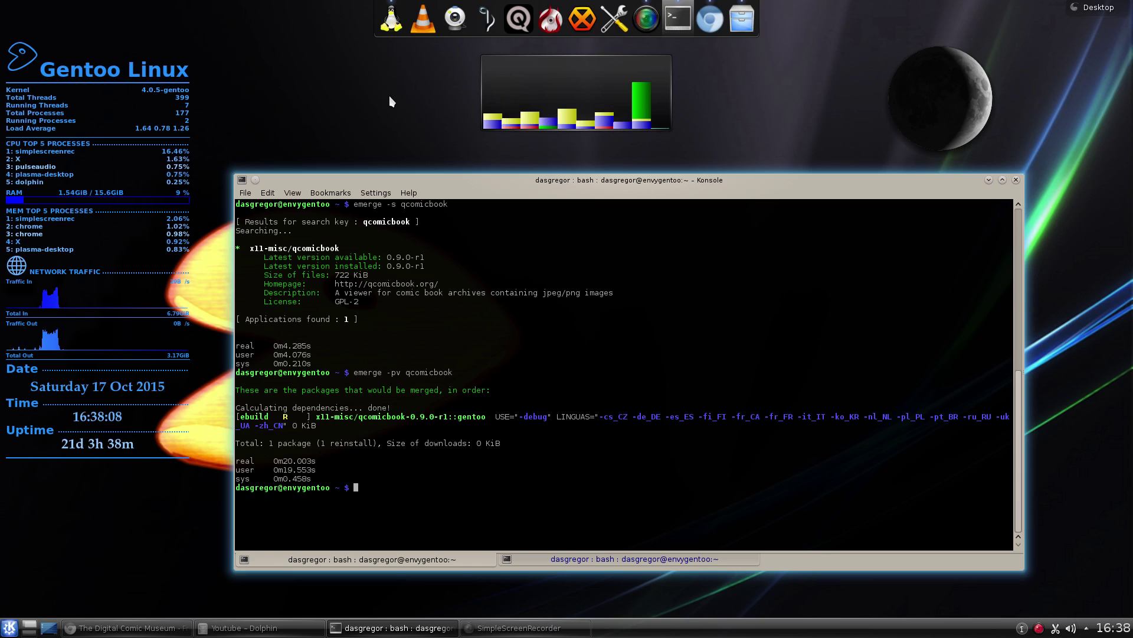
{"action": "left_click", "coordinate": [153, 627]}
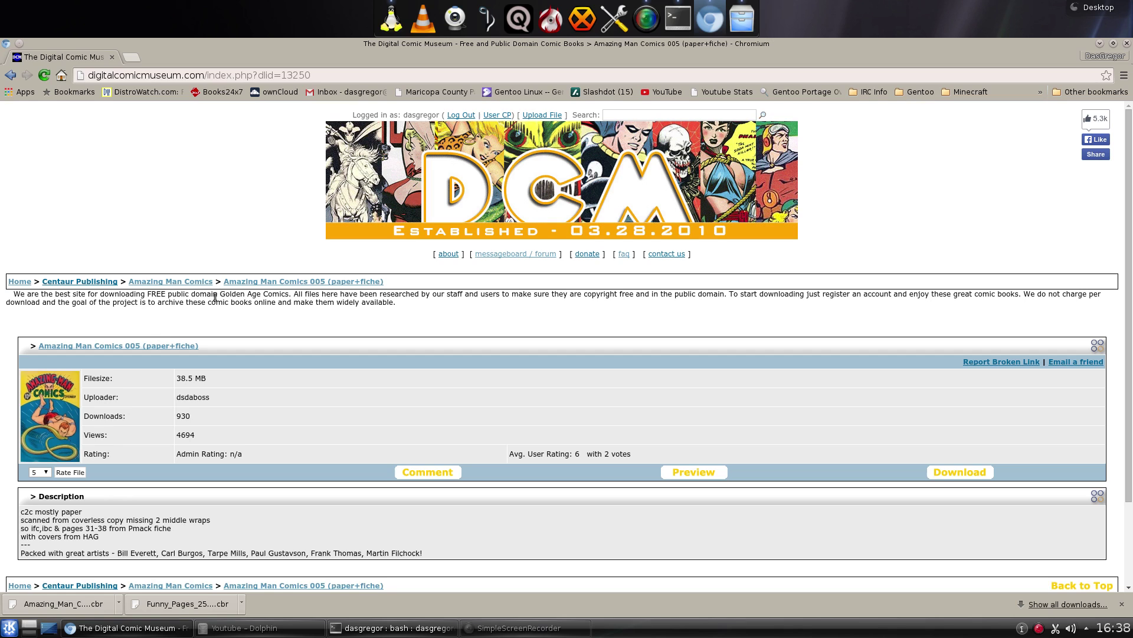
{"action": "left_click_drag", "start_coordinate": [215, 293], "coordinate": [166, 295]}
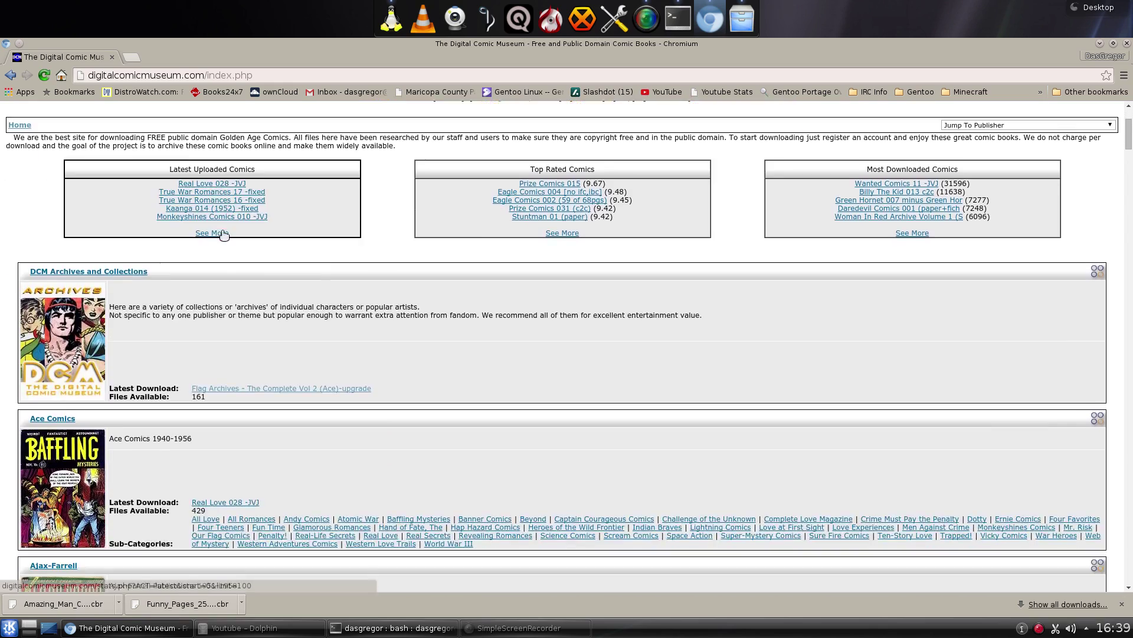
Examine the publisher listings on the Digital Comic Museum home page and put the browser window away.
{"action": "scroll", "coordinate": [223, 234], "scroll_direction": "down", "scroll_amount": 15}
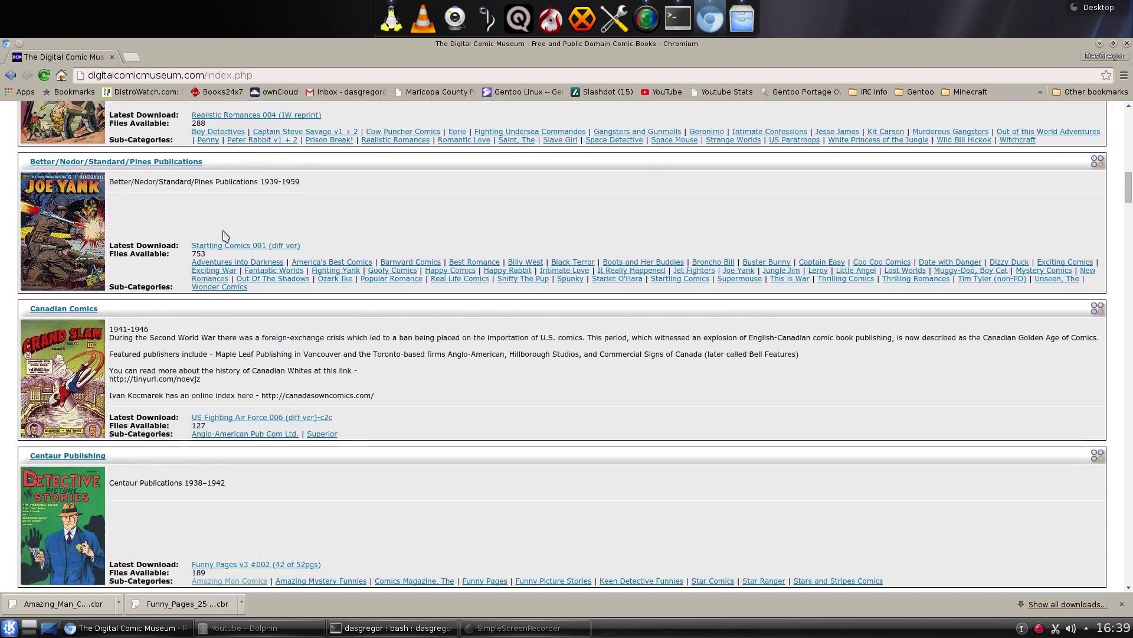
{"action": "scroll", "coordinate": [226, 236], "scroll_direction": "down", "scroll_amount": 8}
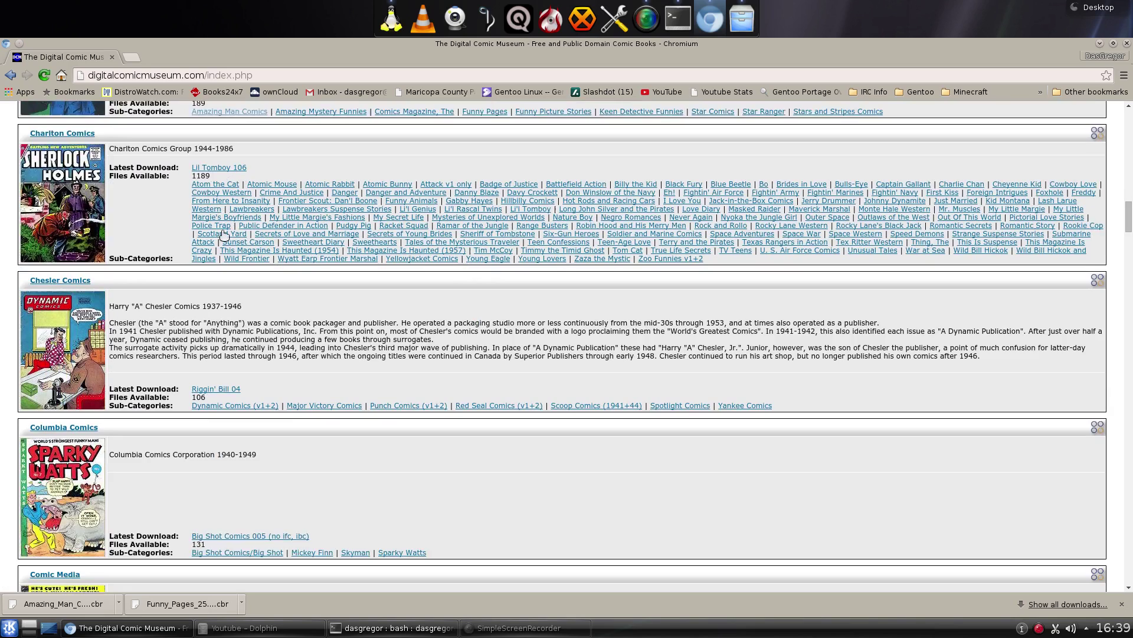
{"action": "scroll", "coordinate": [224, 235], "scroll_direction": "down", "scroll_amount": 5}
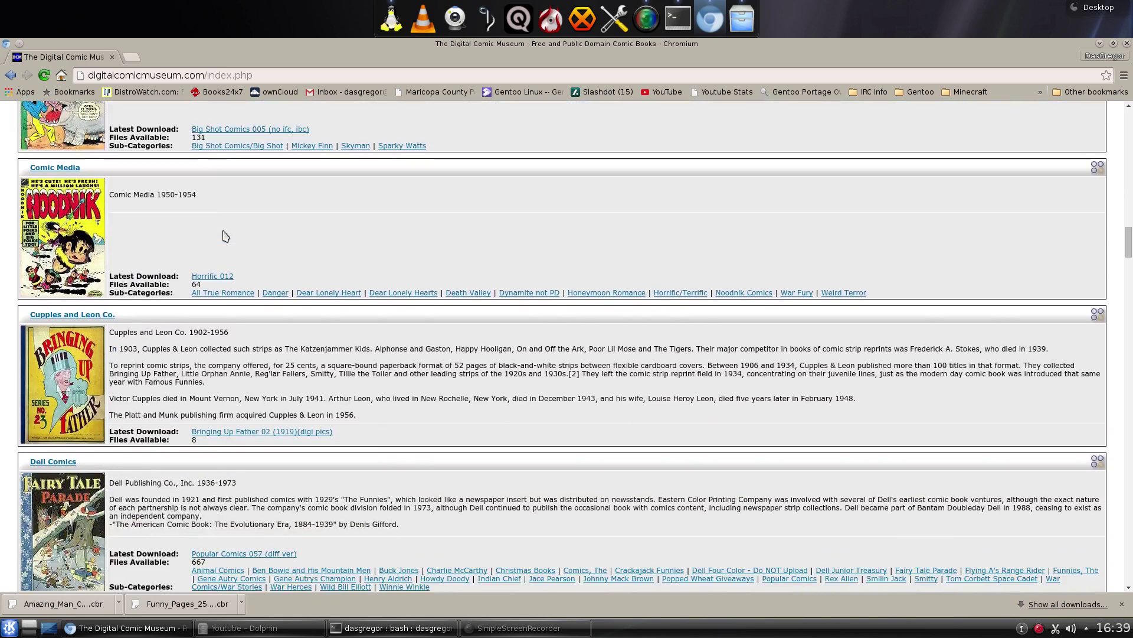
{"action": "scroll", "coordinate": [224, 235], "scroll_direction": "down", "scroll_amount": 13}
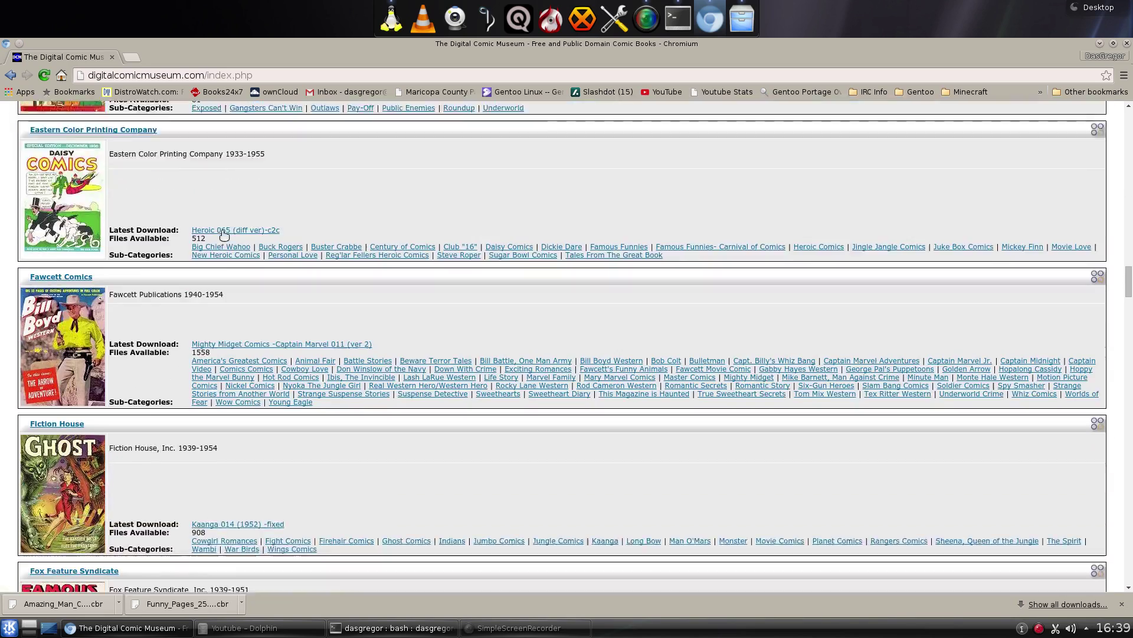
{"action": "scroll", "coordinate": [225, 235], "scroll_direction": "down", "scroll_amount": 5}
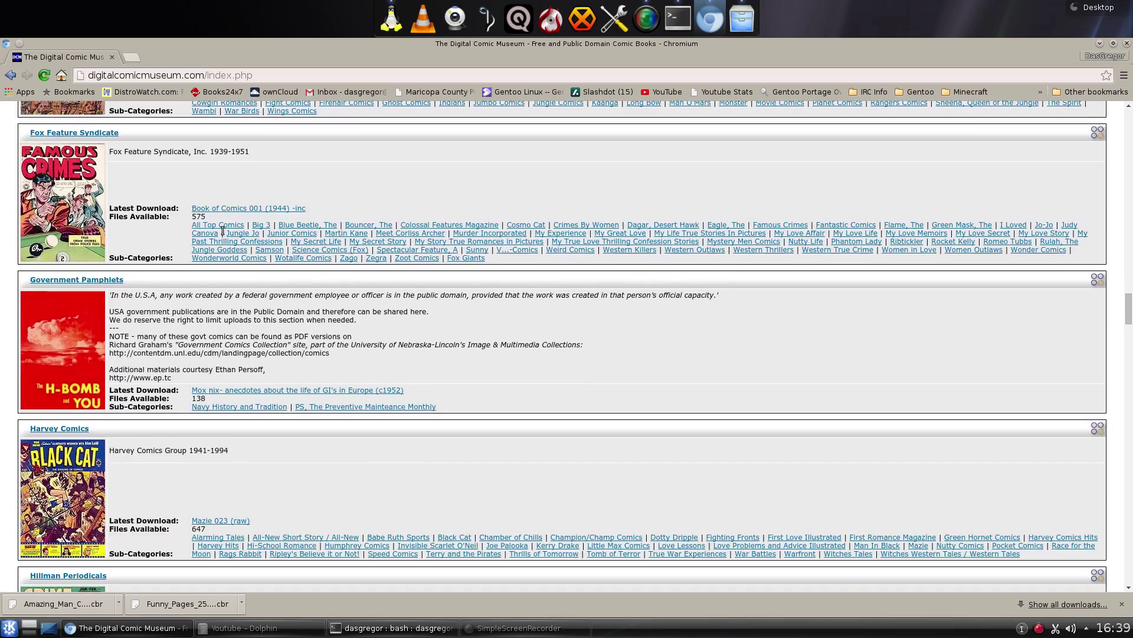
{"action": "scroll", "coordinate": [225, 233], "scroll_direction": "up", "scroll_amount": 4}
{"action": "scroll", "coordinate": [225, 235], "scroll_direction": "up", "scroll_amount": 3}
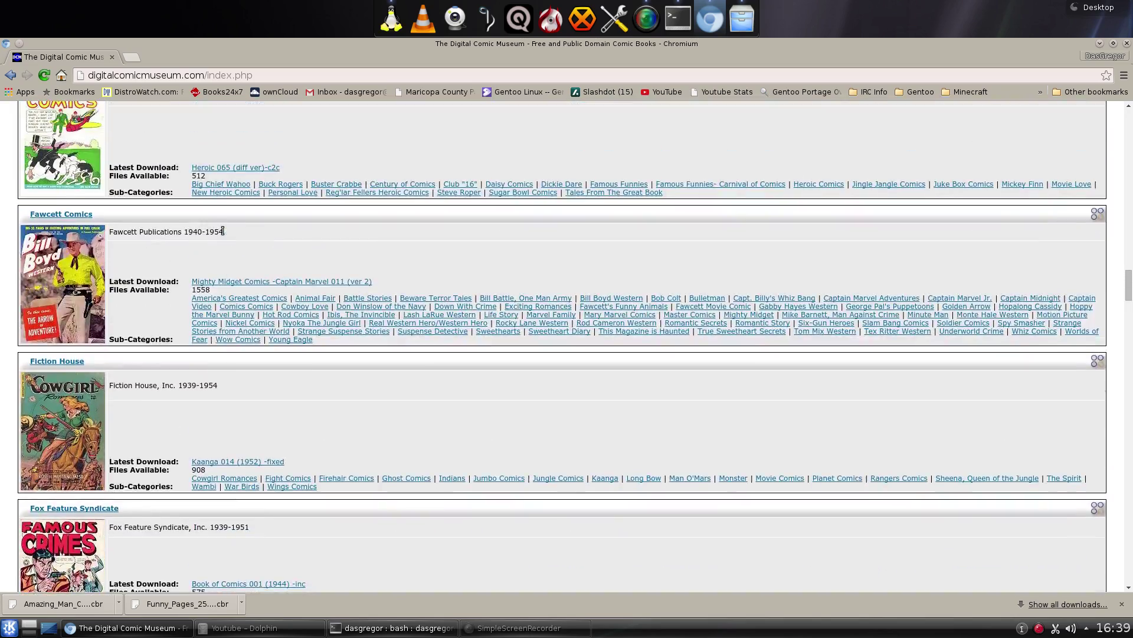
{"action": "scroll", "coordinate": [223, 232], "scroll_direction": "up", "scroll_amount": 20}
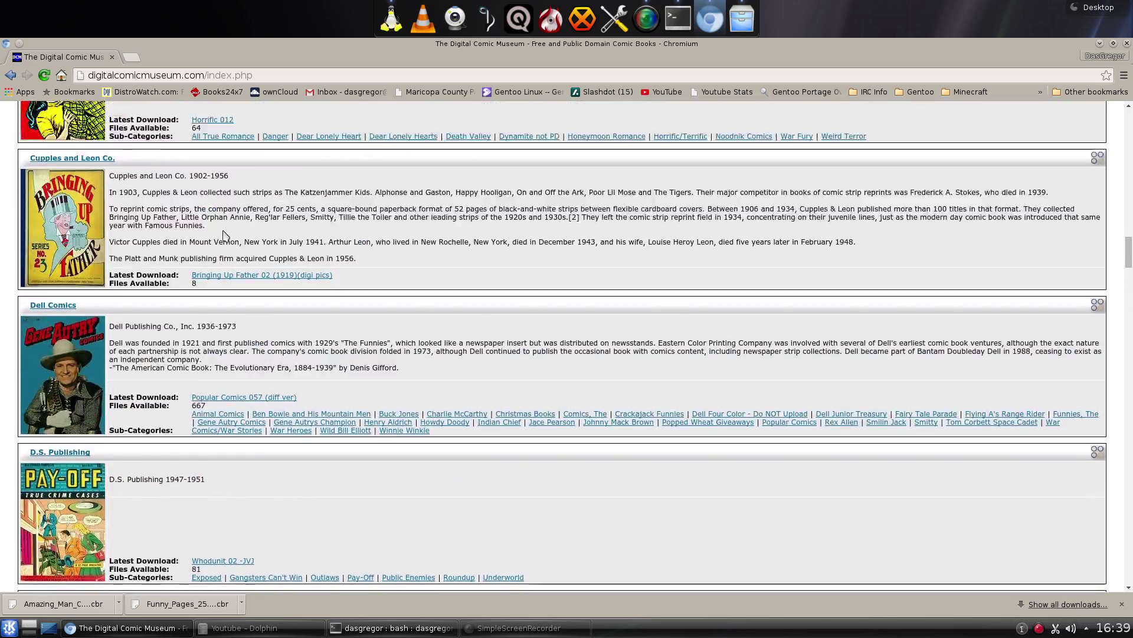
{"action": "scroll", "coordinate": [225, 236], "scroll_direction": "up", "scroll_amount": 5}
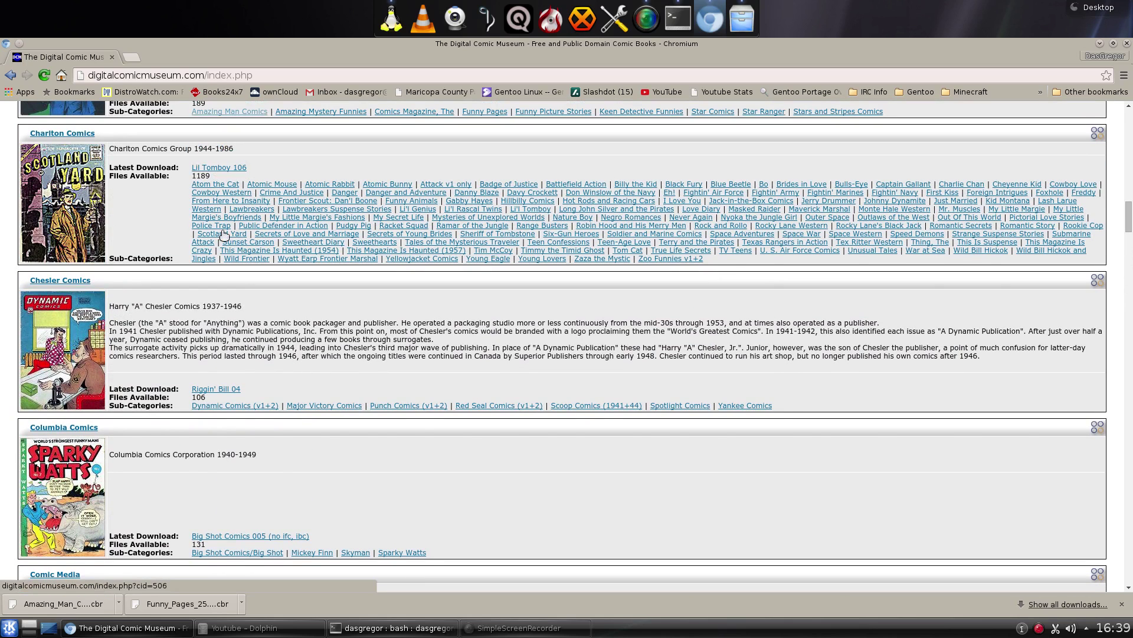
{"action": "left_click", "coordinate": [1099, 43]}
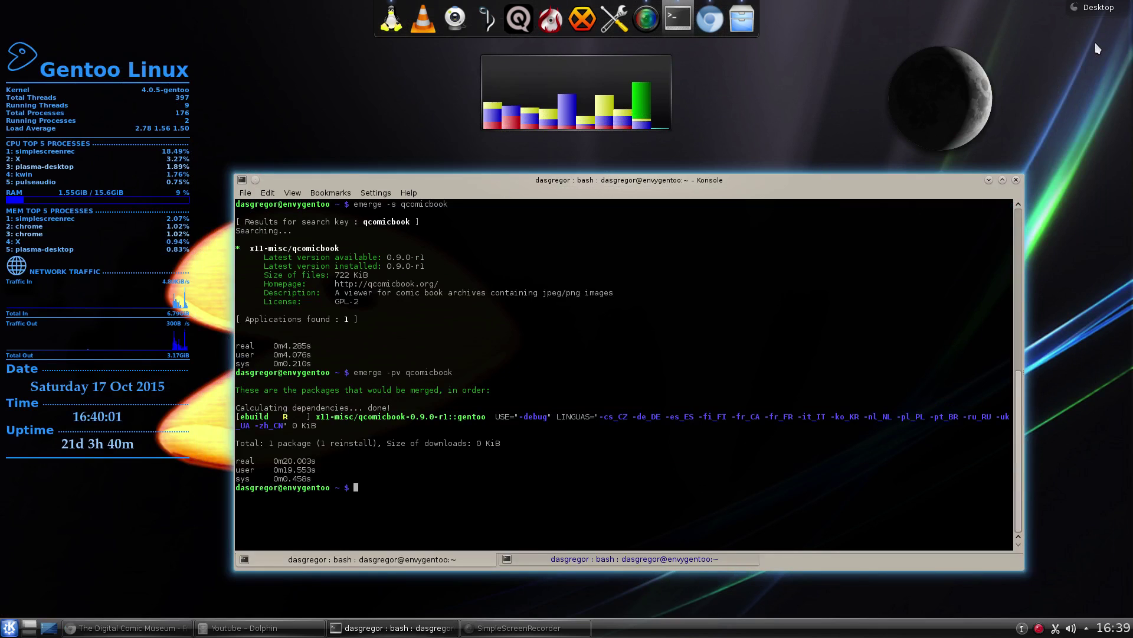
Switch to Dolphin, view the comic files in the Comics/DCM folder of the home directory, and minimize the file manager.
{"action": "left_click", "coordinate": [235, 628]}
{"action": "left_click", "coordinate": [9, 69]}
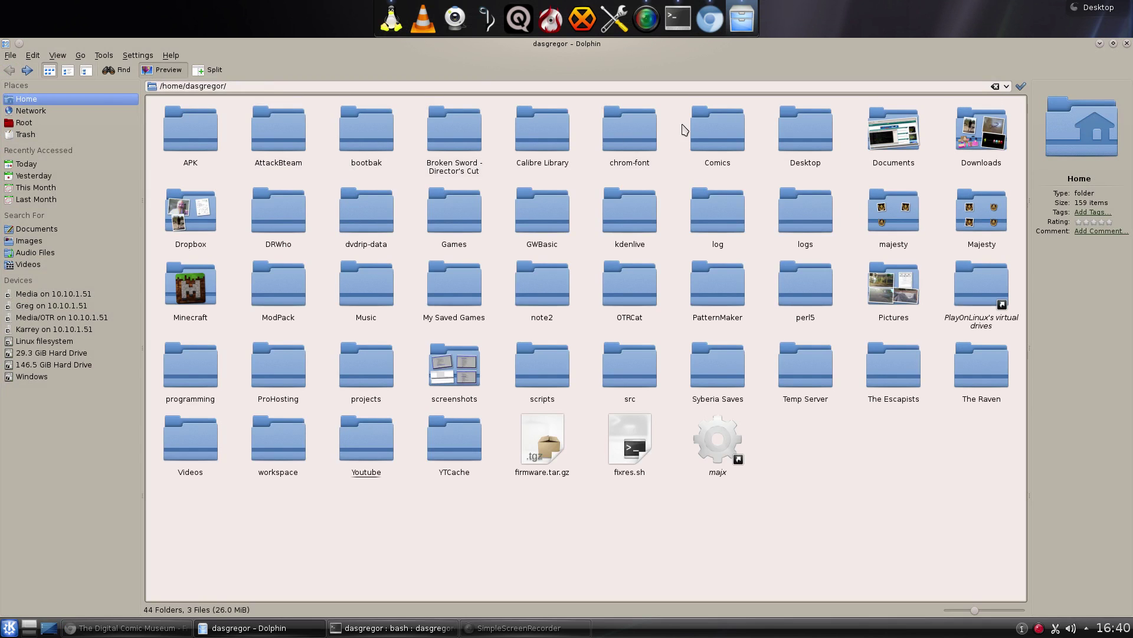
{"action": "left_click", "coordinate": [713, 152]}
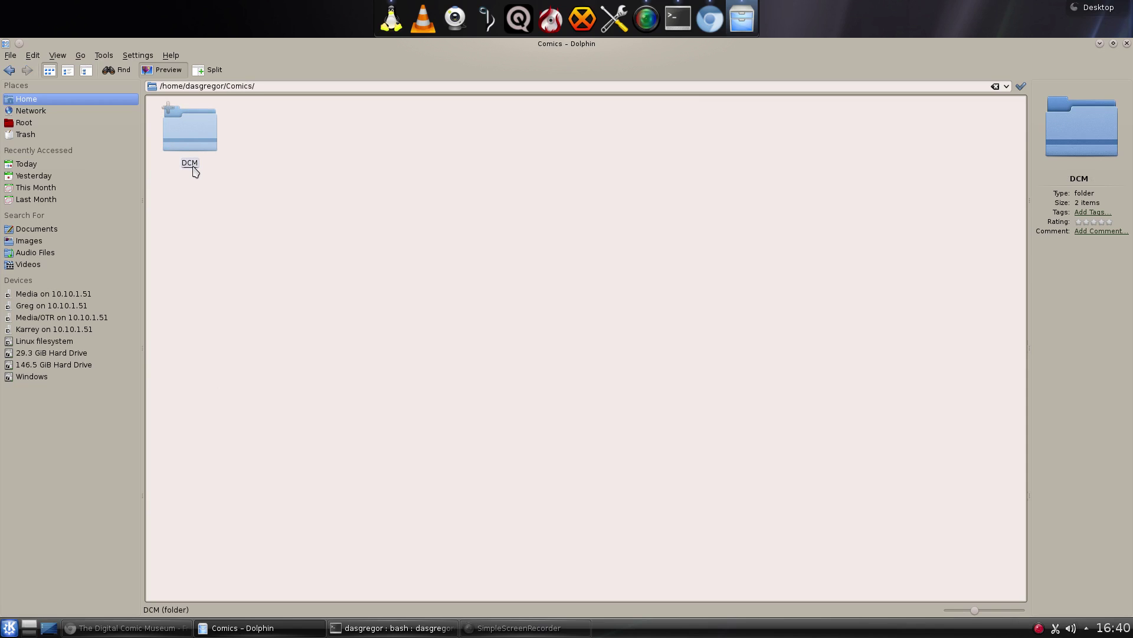
{"action": "left_click", "coordinate": [192, 167]}
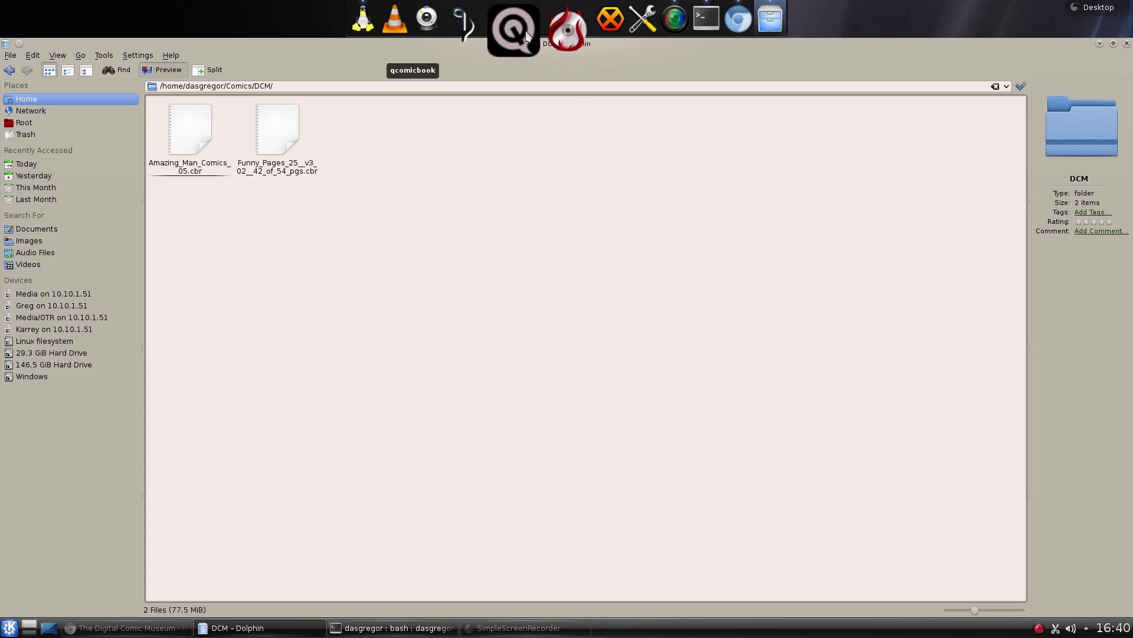
{"action": "left_click", "coordinate": [1098, 43]}
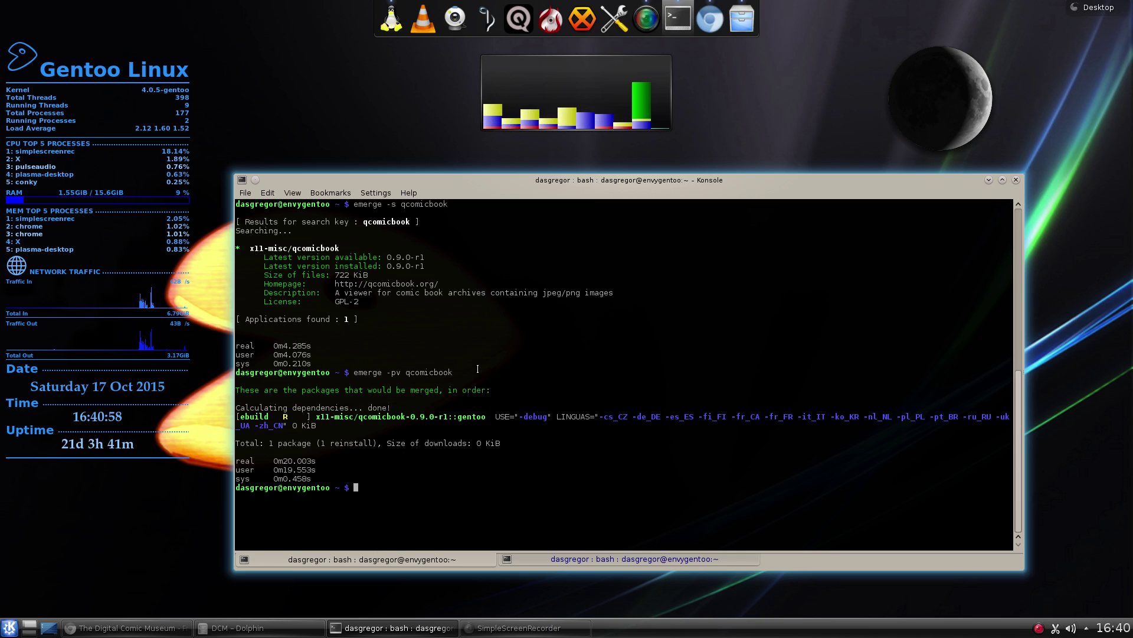
Launch QComicBook and open the archive Amazing_Man_Comics_05.cbr from the Comics/DCM folder.
{"action": "left_click", "coordinate": [524, 30]}
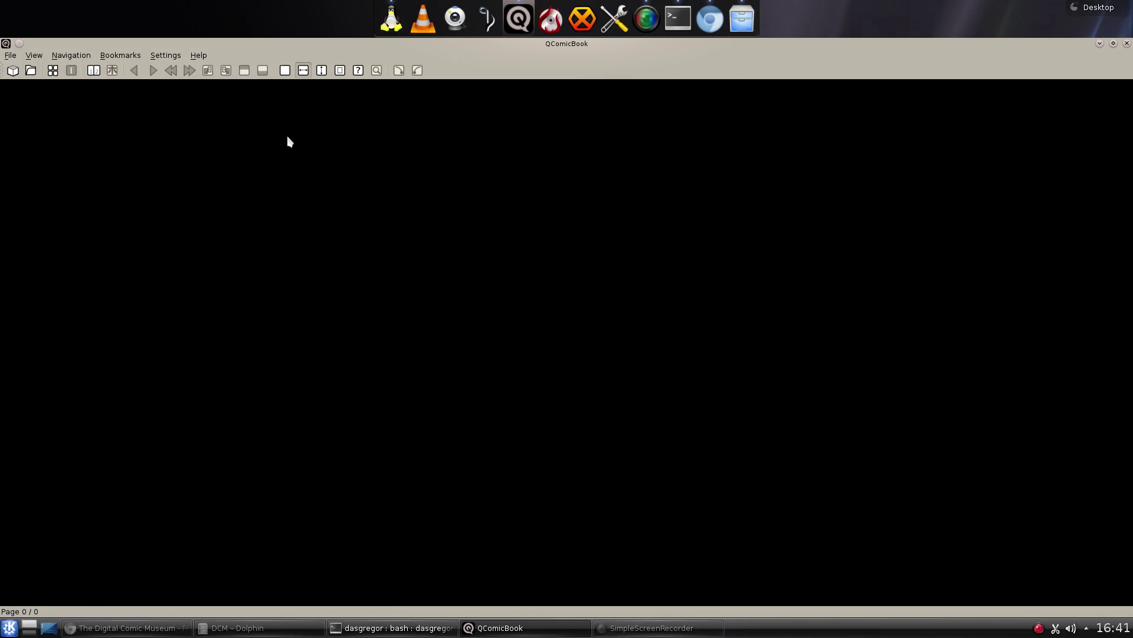
{"action": "left_click", "coordinate": [10, 57]}
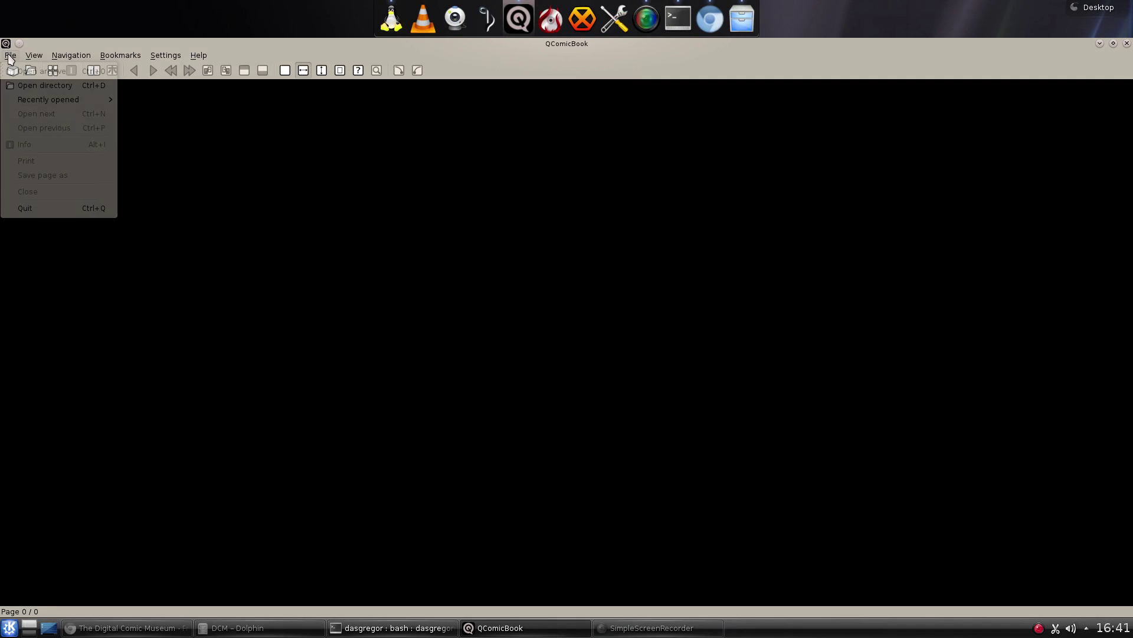
{"action": "left_click", "coordinate": [37, 73]}
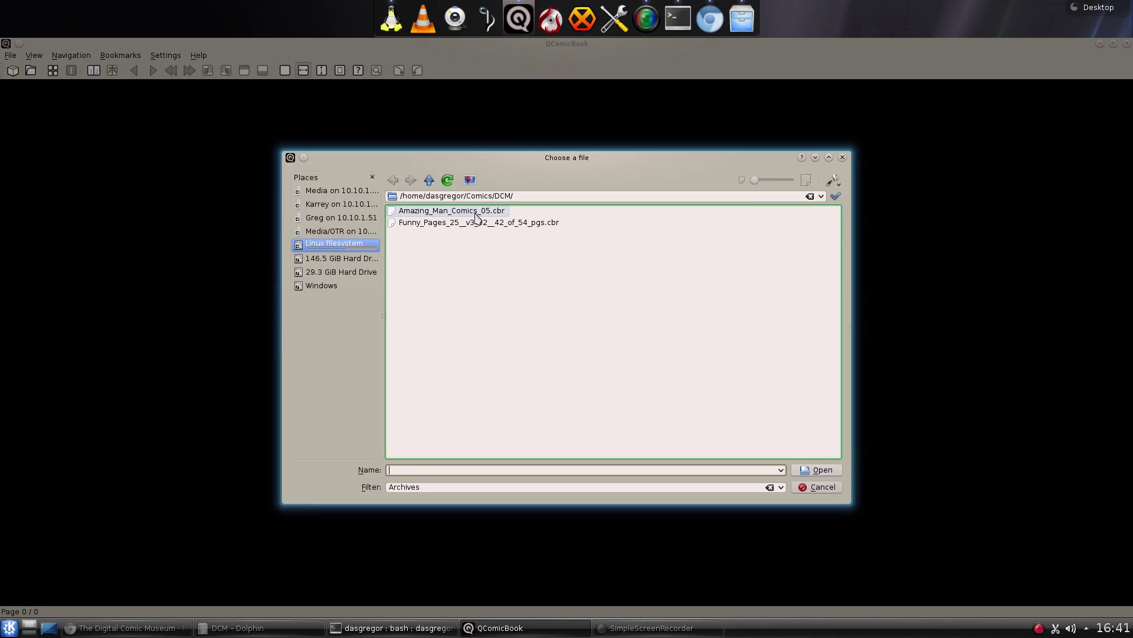
{"action": "double_click", "coordinate": [425, 211]}
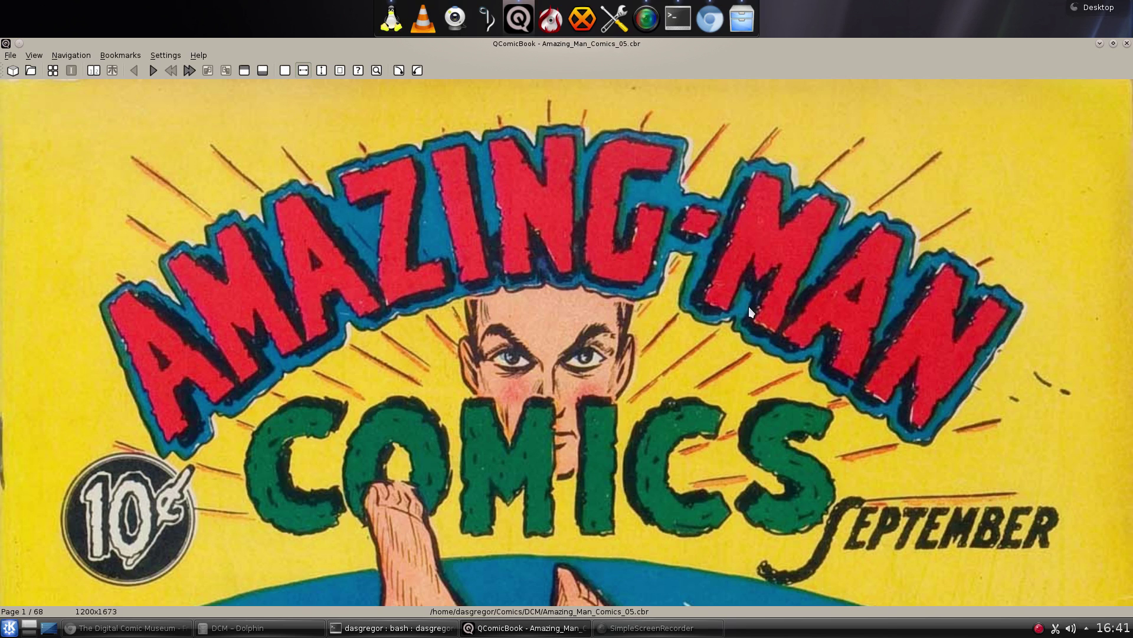
View the comic cover fitted to the window height, compare other page sizing modes, and return to the fit-width view.
{"action": "left_click", "coordinate": [322, 71]}
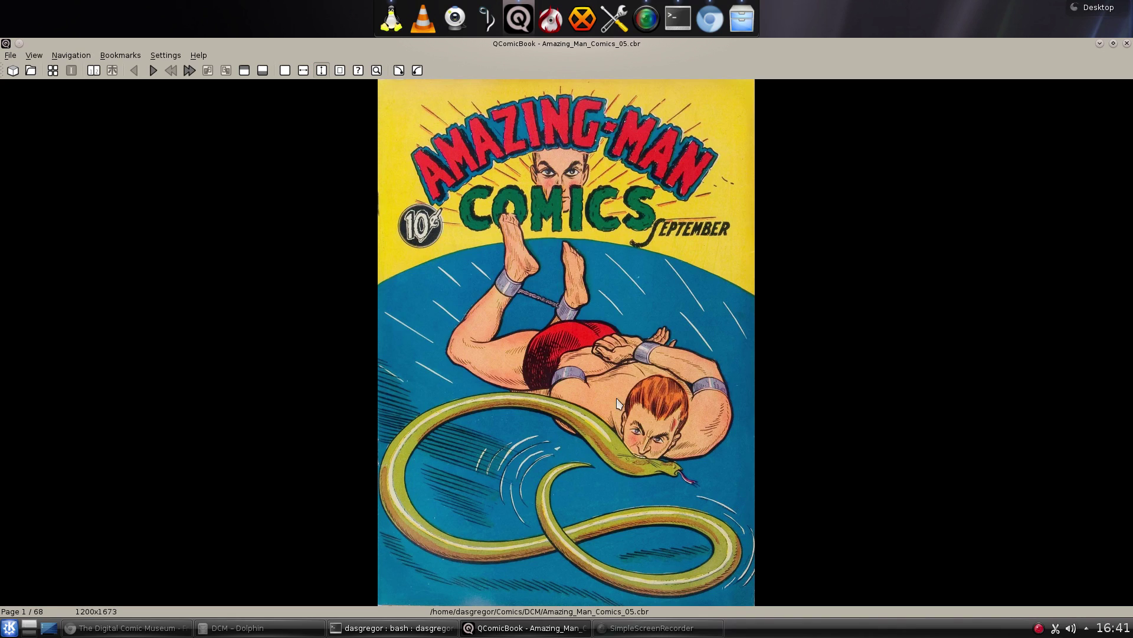
{"action": "left_click", "coordinate": [341, 71]}
{"action": "left_click", "coordinate": [288, 72]}
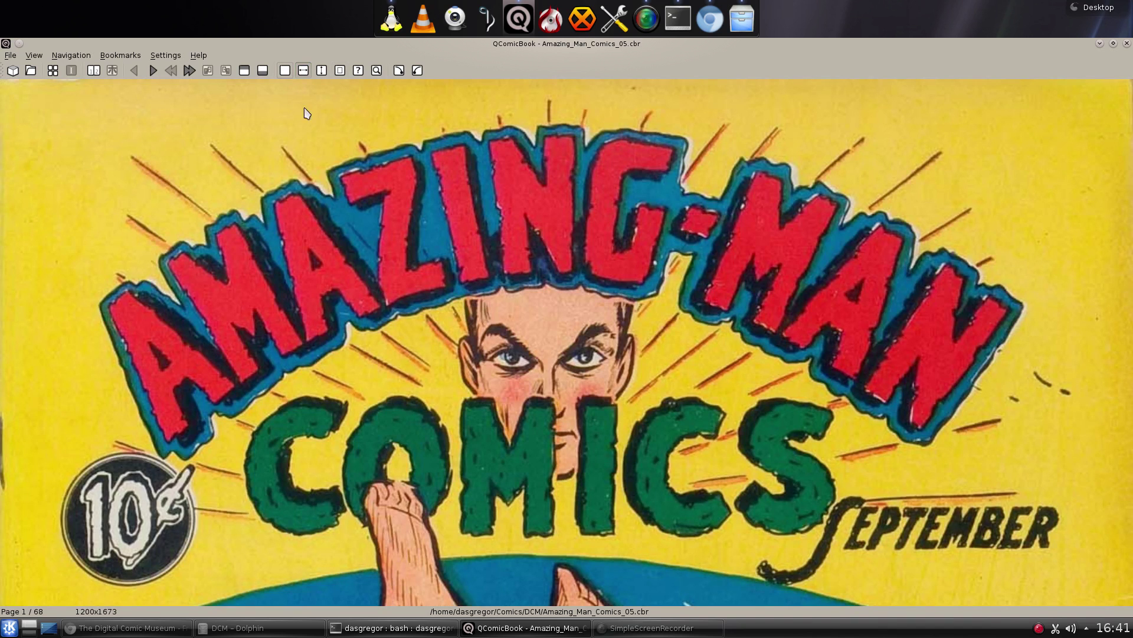
Look through the opening pages of the Amazing-Man comic, from the cover to page 5.
{"action": "scroll", "coordinate": [330, 196], "scroll_direction": "down", "scroll_amount": 10}
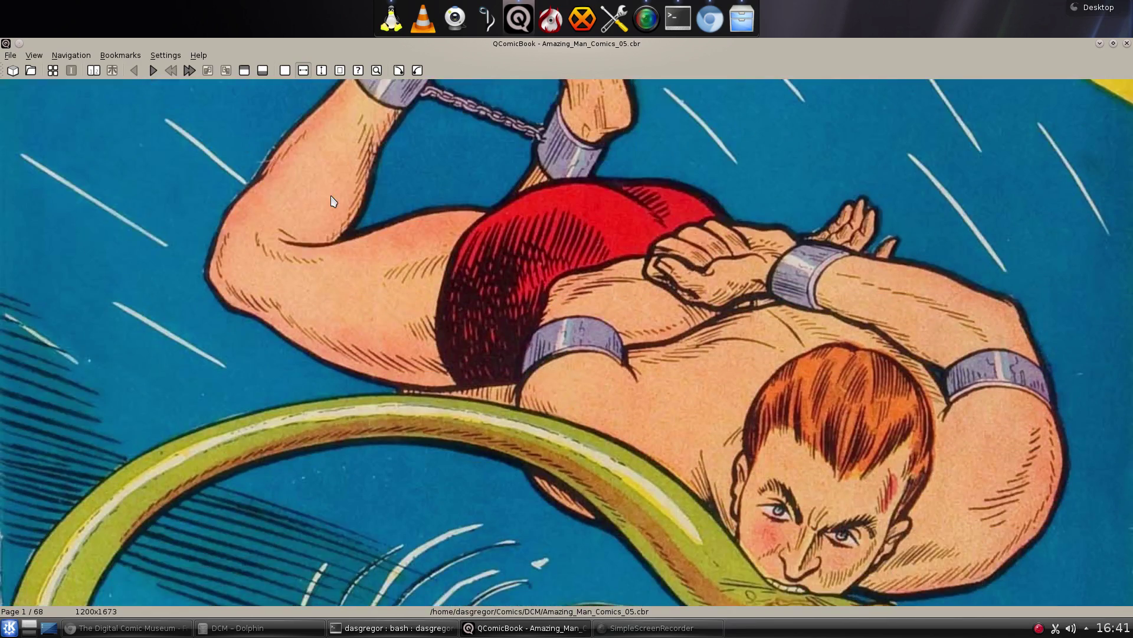
{"action": "scroll", "coordinate": [331, 197], "scroll_direction": "down", "scroll_amount": 5}
{"action": "scroll", "coordinate": [331, 197], "scroll_direction": "down", "scroll_amount": 8}
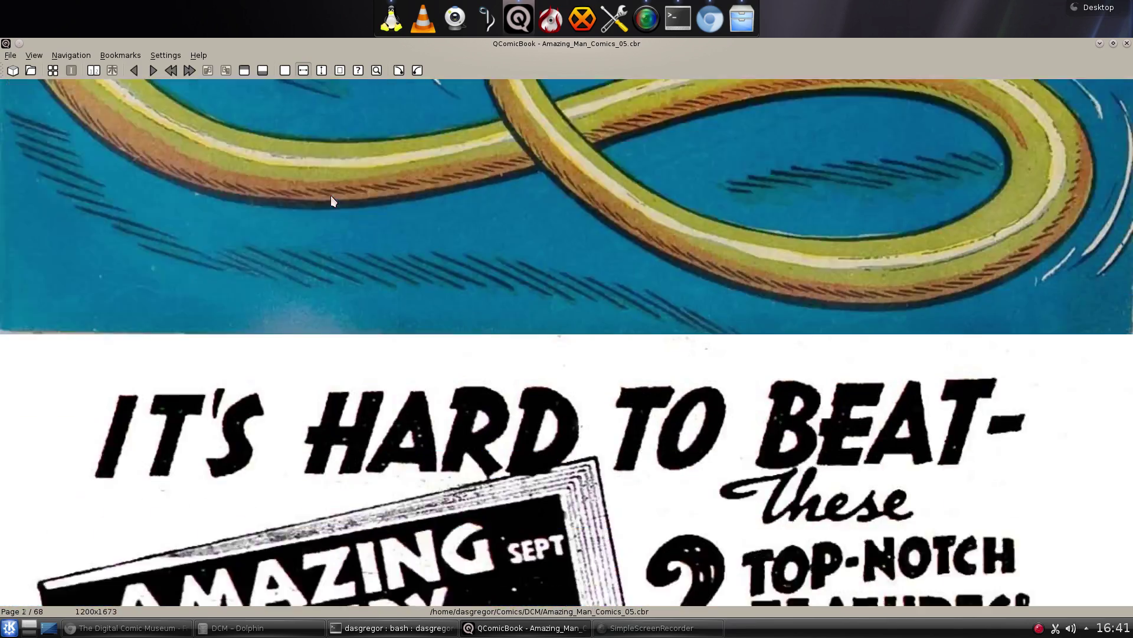
{"action": "scroll", "coordinate": [331, 201], "scroll_direction": "down", "scroll_amount": 10}
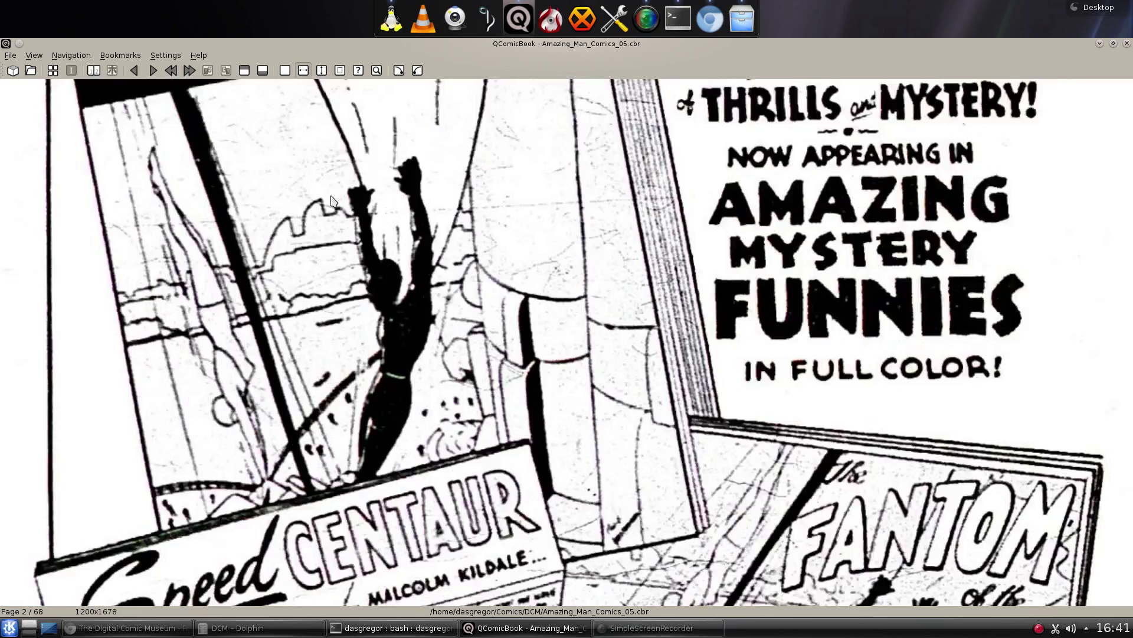
{"action": "scroll", "coordinate": [331, 201], "scroll_direction": "down", "scroll_amount": 10}
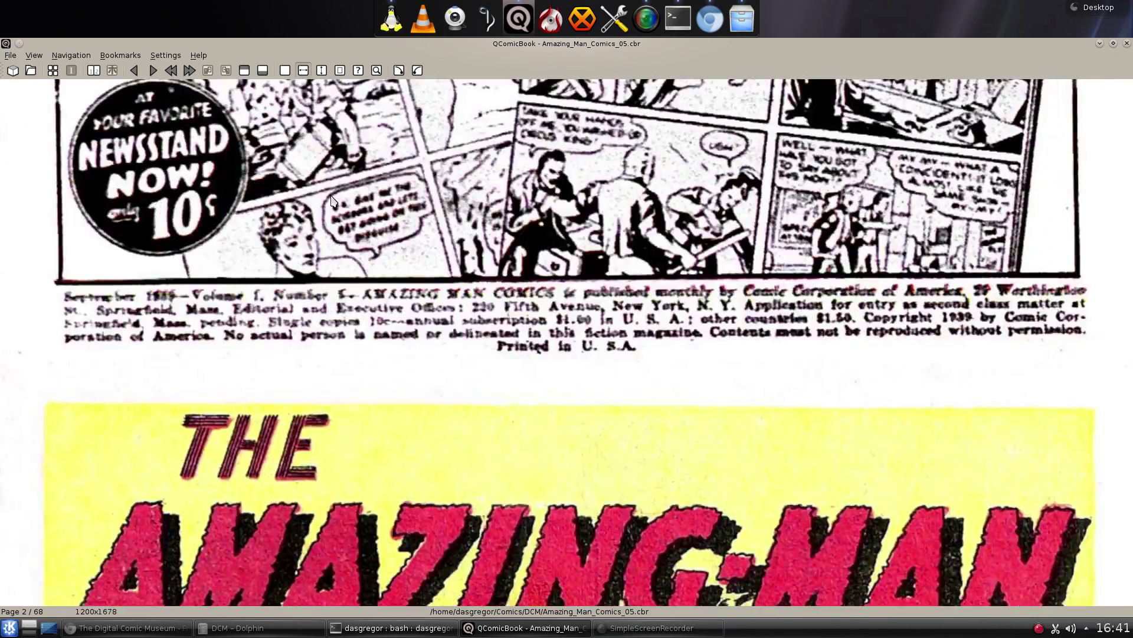
{"action": "scroll", "coordinate": [331, 200], "scroll_direction": "down", "scroll_amount": 10}
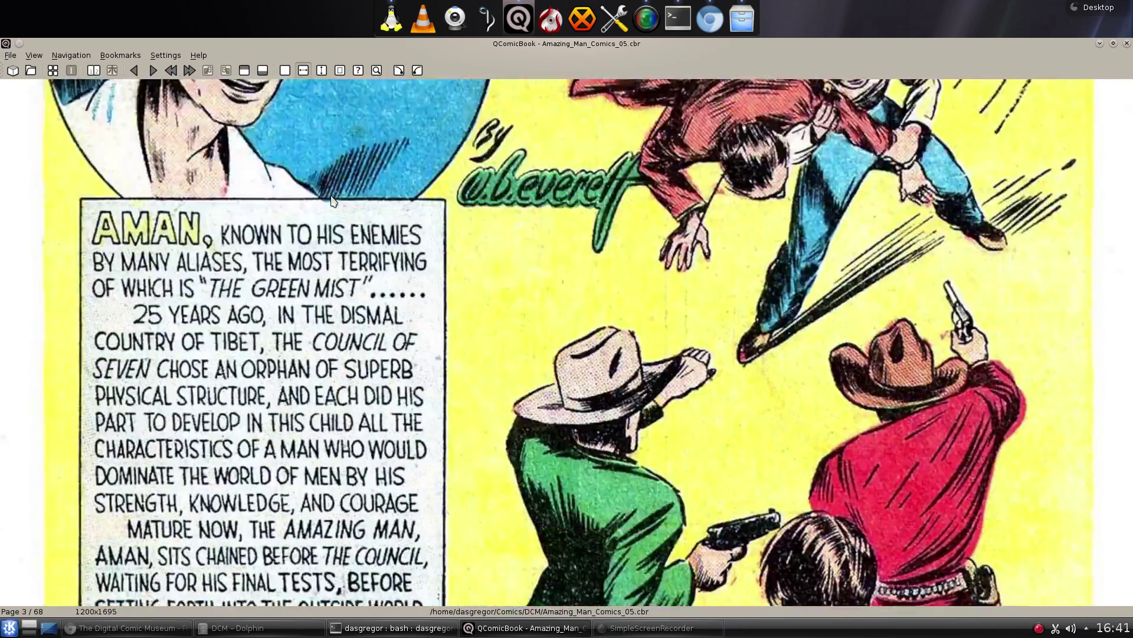
{"action": "scroll", "coordinate": [331, 201], "scroll_direction": "down", "scroll_amount": 10}
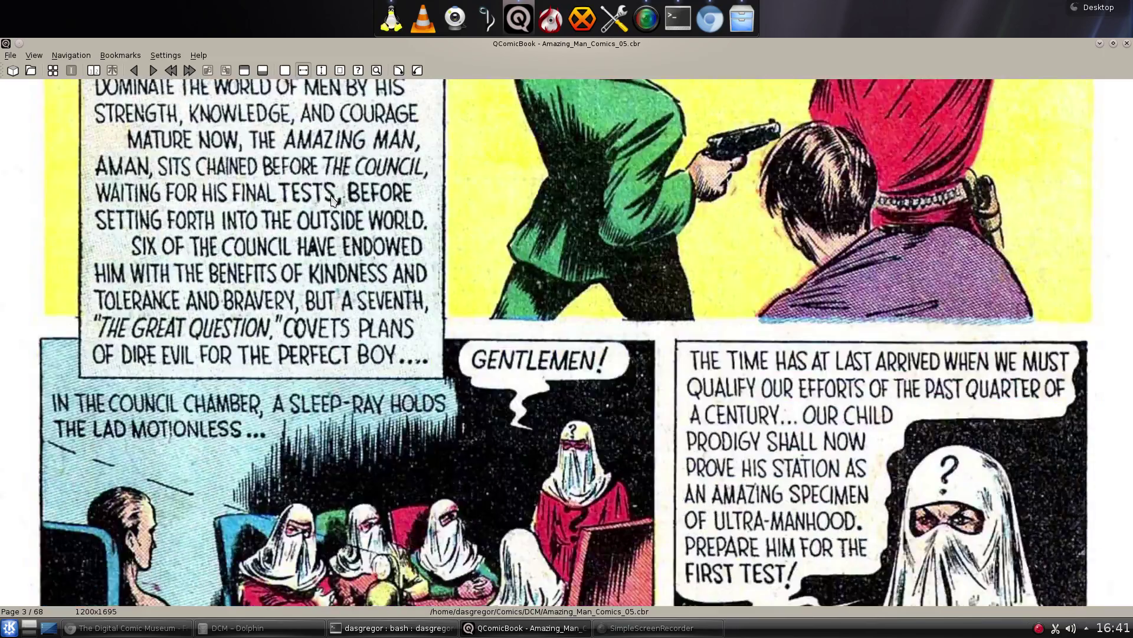
{"action": "scroll", "coordinate": [332, 201], "scroll_direction": "up", "scroll_amount": 20}
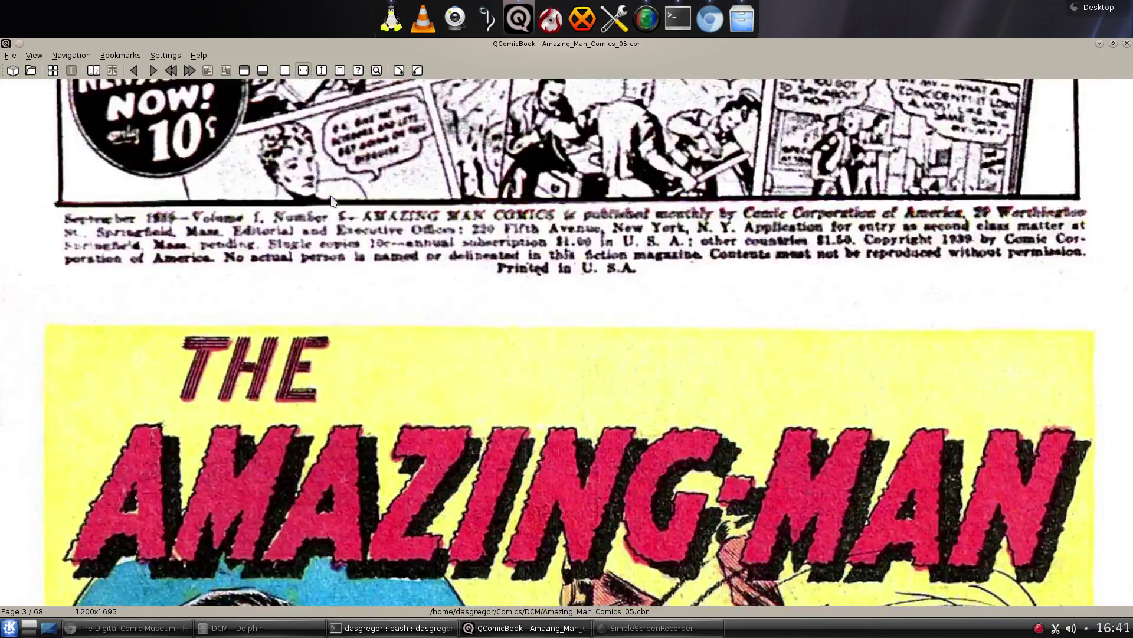
{"action": "scroll", "coordinate": [331, 201], "scroll_direction": "up", "scroll_amount": 5}
{"action": "scroll", "coordinate": [331, 201], "scroll_direction": "down", "scroll_amount": 15}
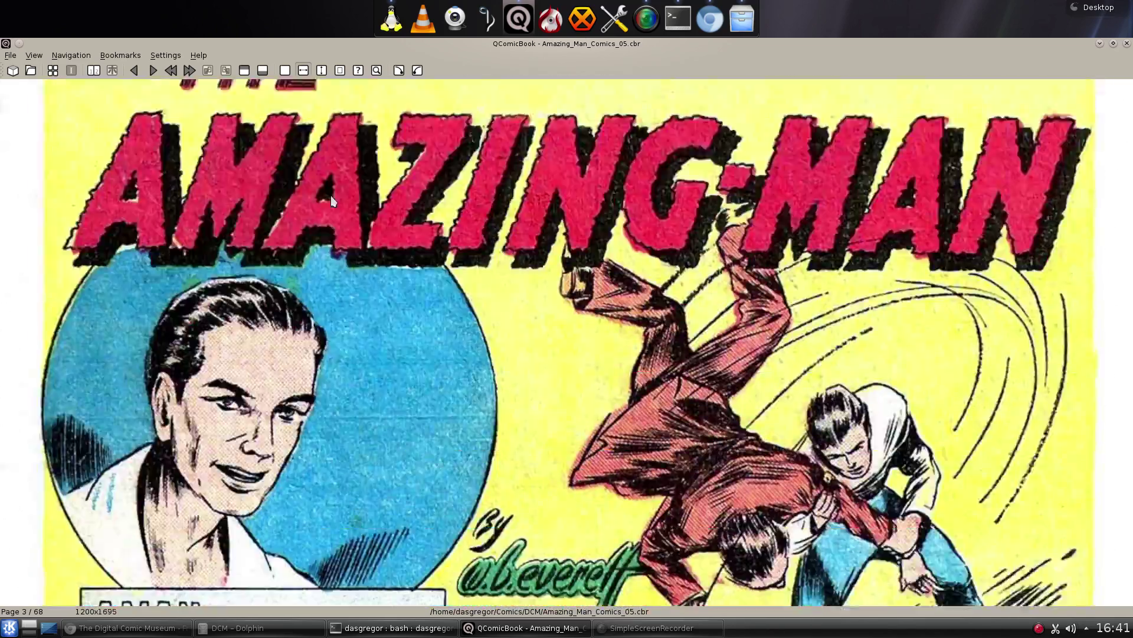
{"action": "scroll", "coordinate": [331, 200], "scroll_direction": "down", "scroll_amount": 20}
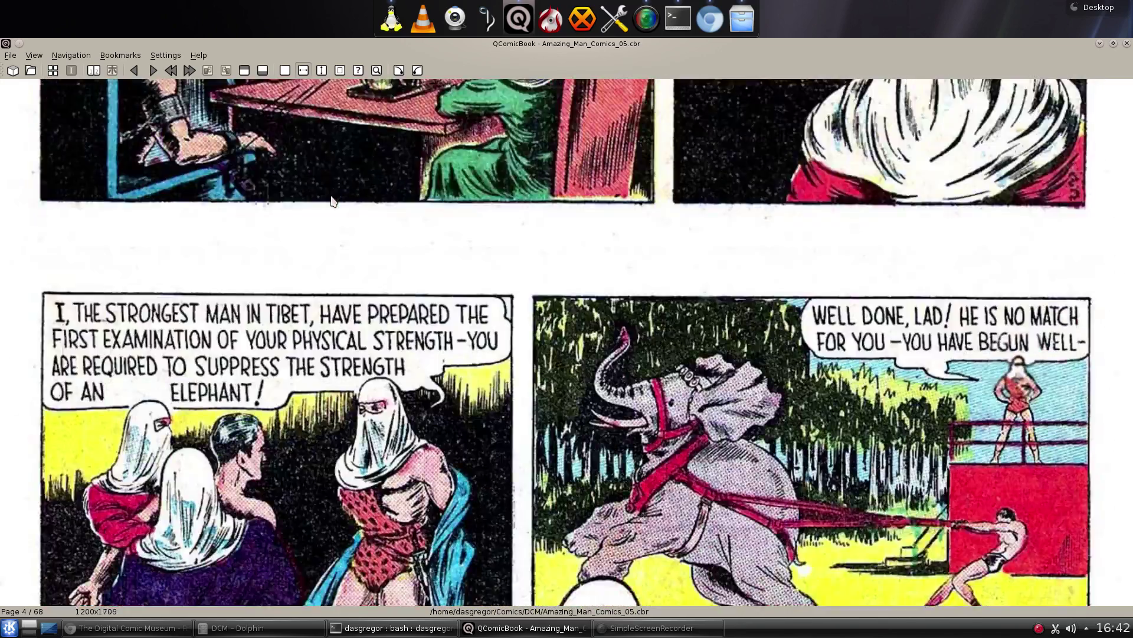
{"action": "scroll", "coordinate": [331, 201], "scroll_direction": "down", "scroll_amount": 8}
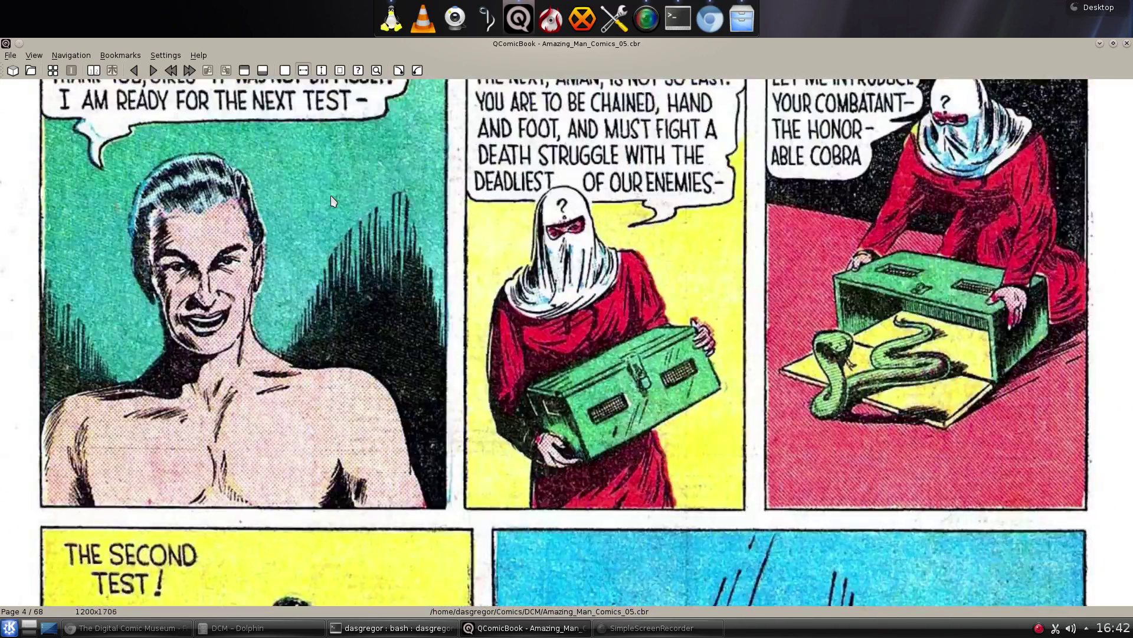
{"action": "scroll", "coordinate": [332, 200], "scroll_direction": "down", "scroll_amount": 15}
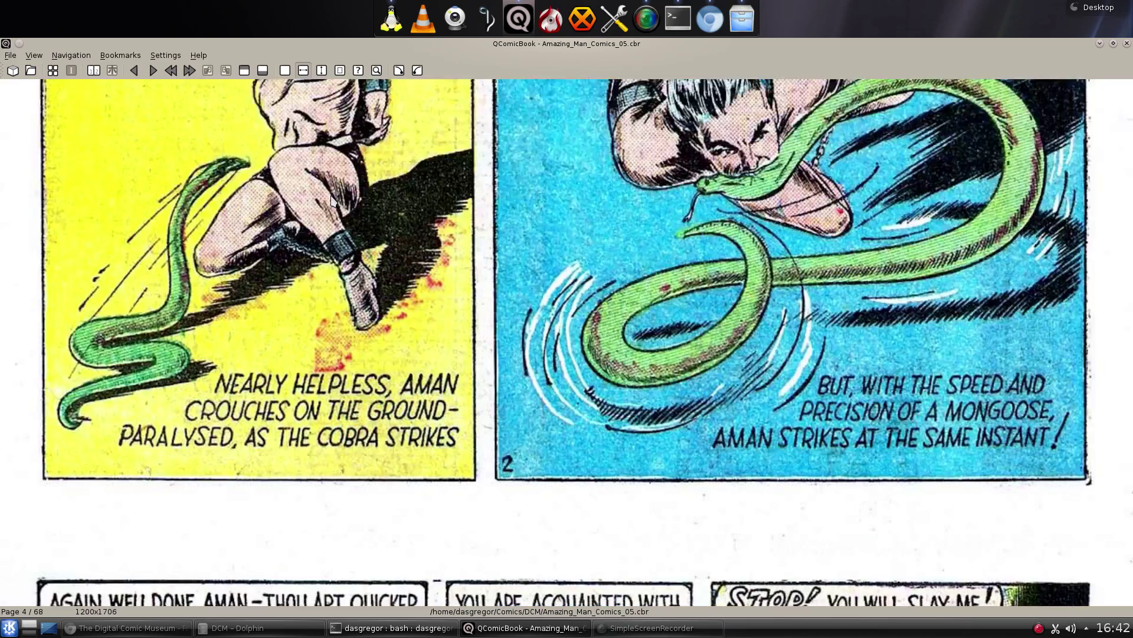
{"action": "scroll", "coordinate": [331, 201], "scroll_direction": "down", "scroll_amount": 4}
{"action": "scroll", "coordinate": [331, 200], "scroll_direction": "down", "scroll_amount": 12}
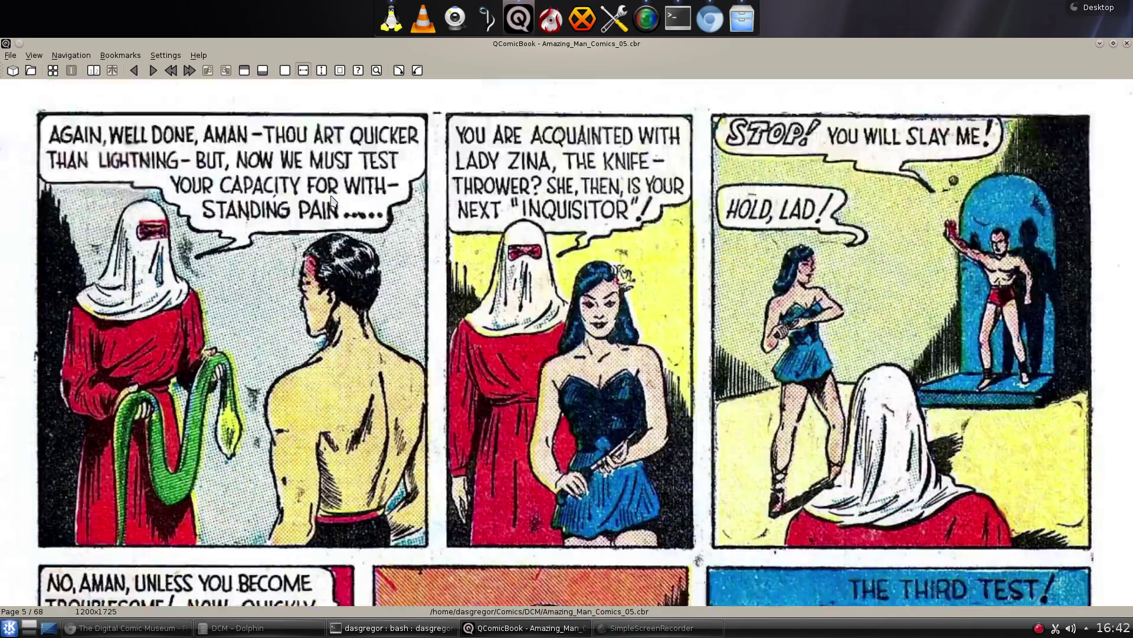
{"action": "scroll", "coordinate": [333, 201], "scroll_direction": "down", "scroll_amount": 12}
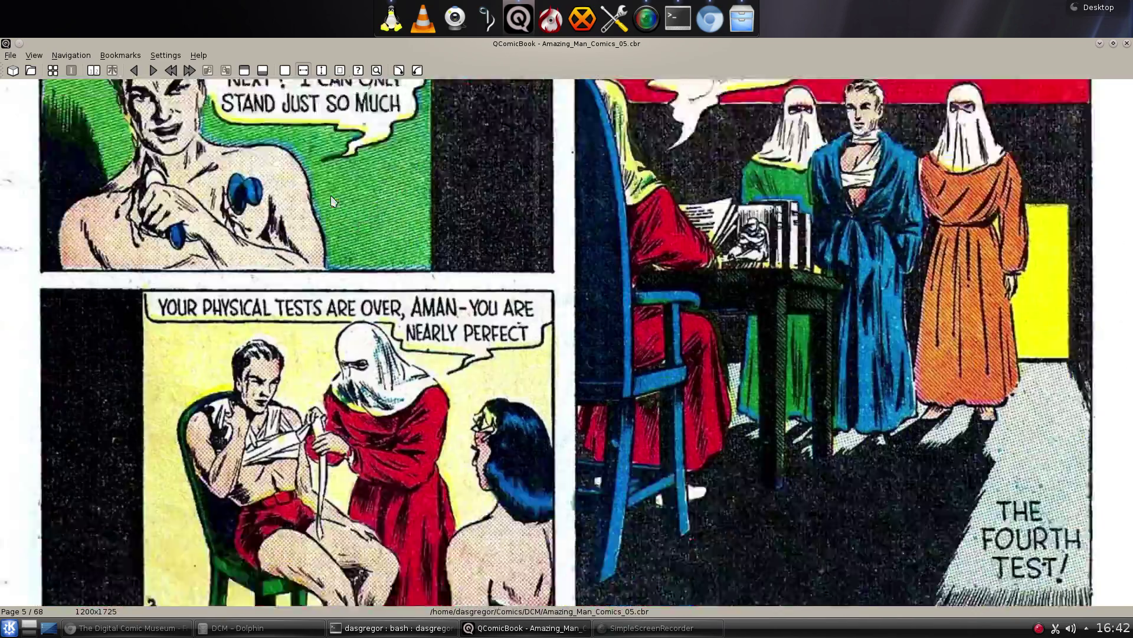
Go back through the comic's pages to the front cover.
{"action": "scroll", "coordinate": [333, 200], "scroll_direction": "up", "scroll_amount": 20}
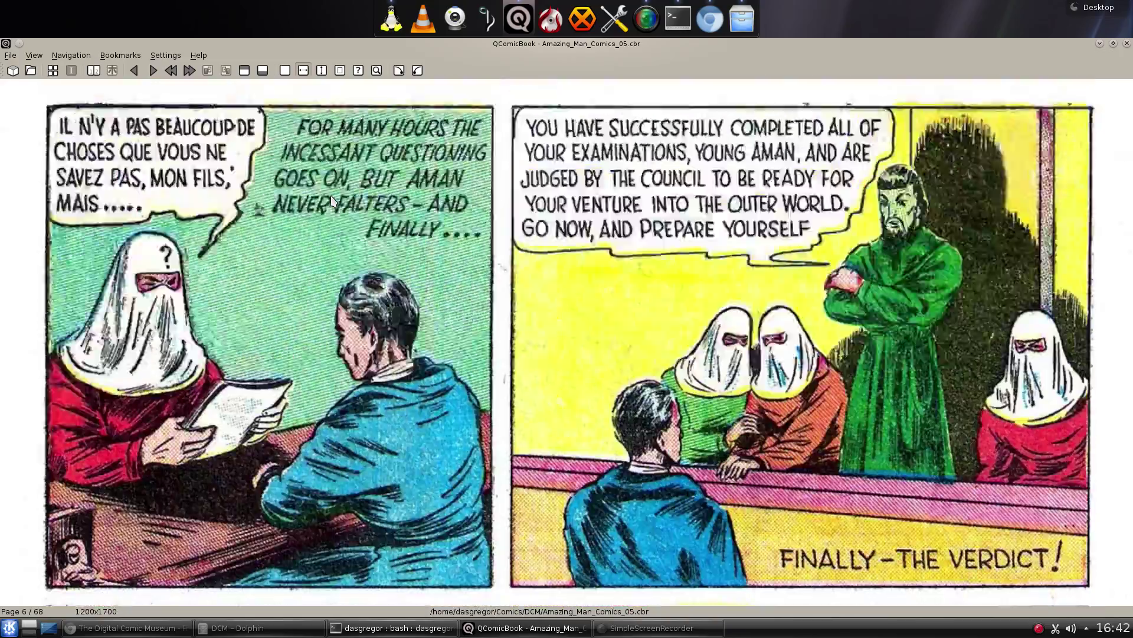
{"action": "scroll", "coordinate": [332, 201], "scroll_direction": "up", "scroll_amount": 15}
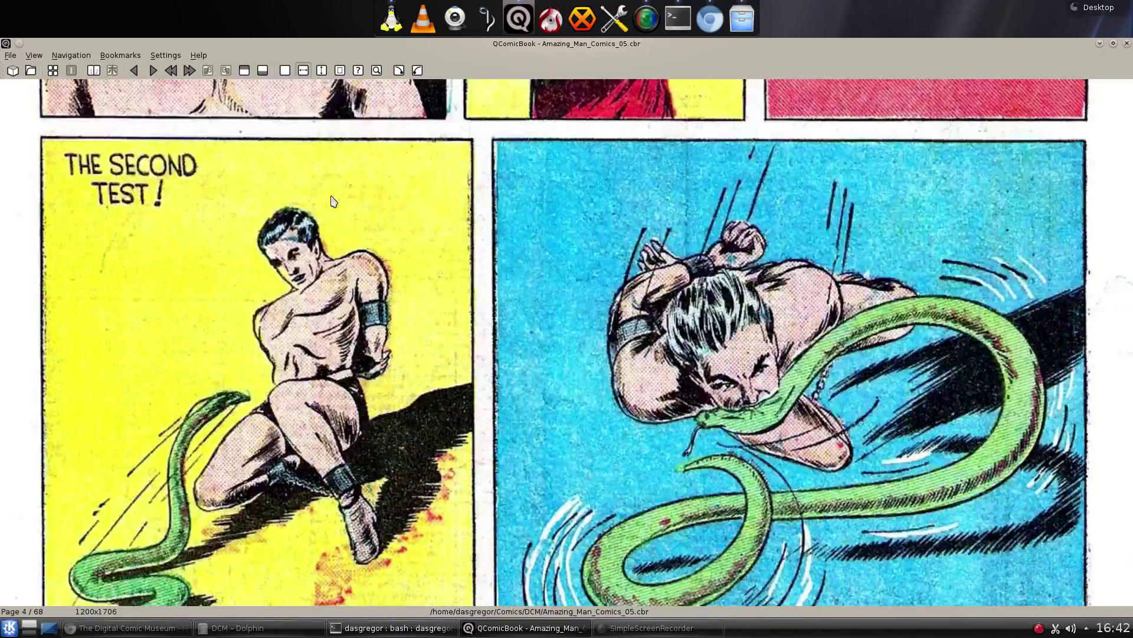
{"action": "scroll", "coordinate": [333, 201], "scroll_direction": "up", "scroll_amount": 20}
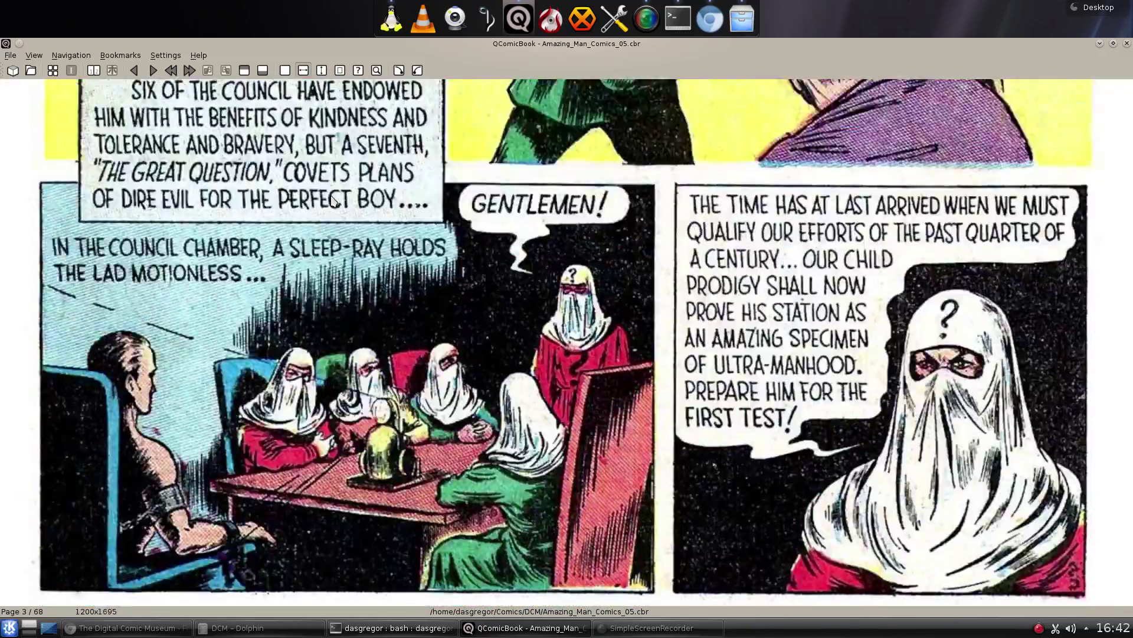
{"action": "scroll", "coordinate": [333, 201], "scroll_direction": "up", "scroll_amount": 20}
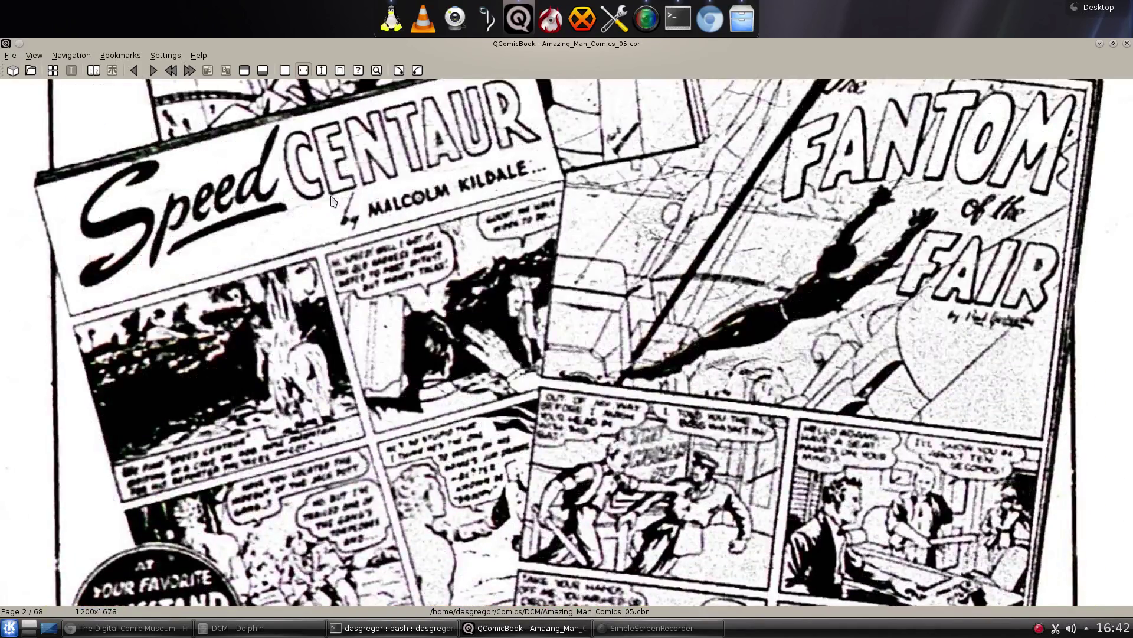
{"action": "scroll", "coordinate": [332, 201], "scroll_direction": "up", "scroll_amount": 10}
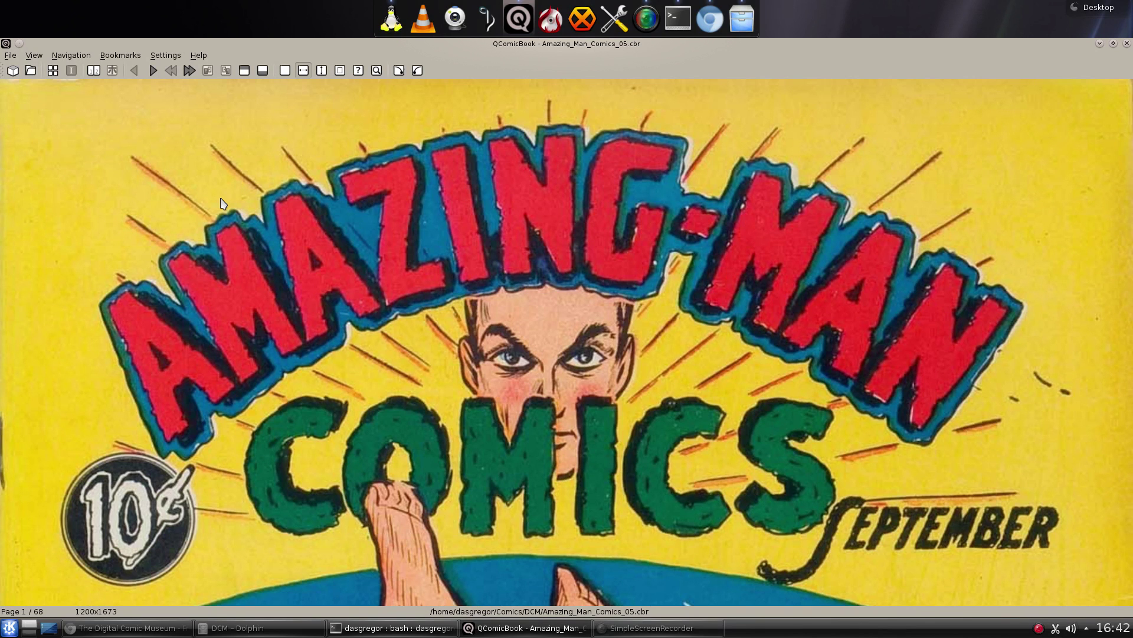
Page forward from the cover to page 3 and go back one page to page 2.
{"action": "left_click", "coordinate": [152, 72]}
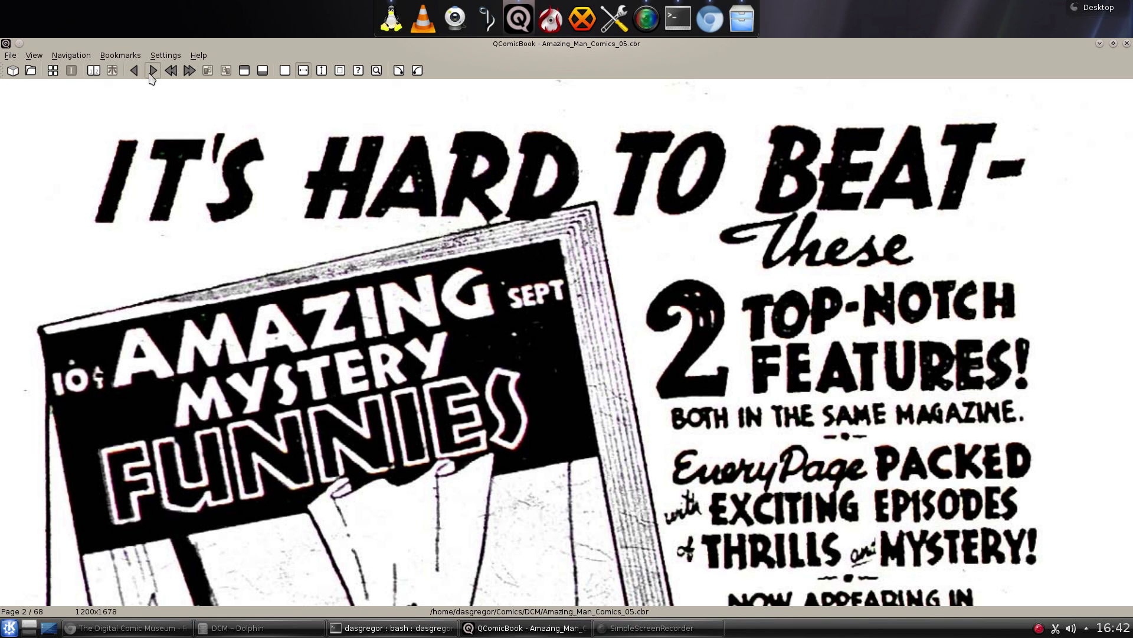
{"action": "left_click", "coordinate": [152, 71]}
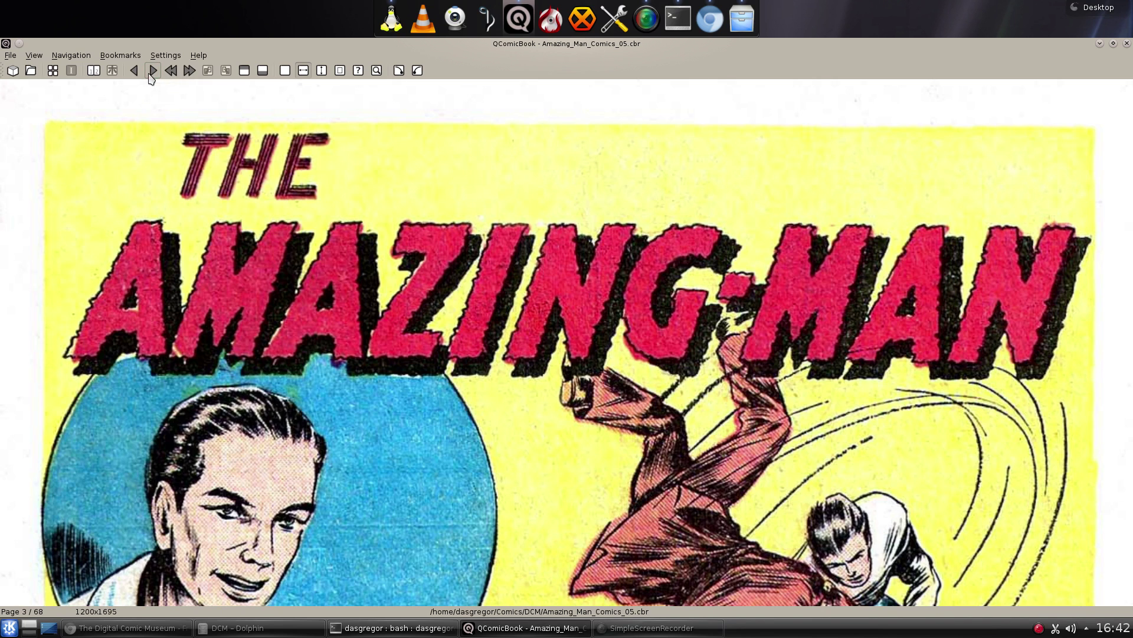
{"action": "left_click", "coordinate": [134, 71]}
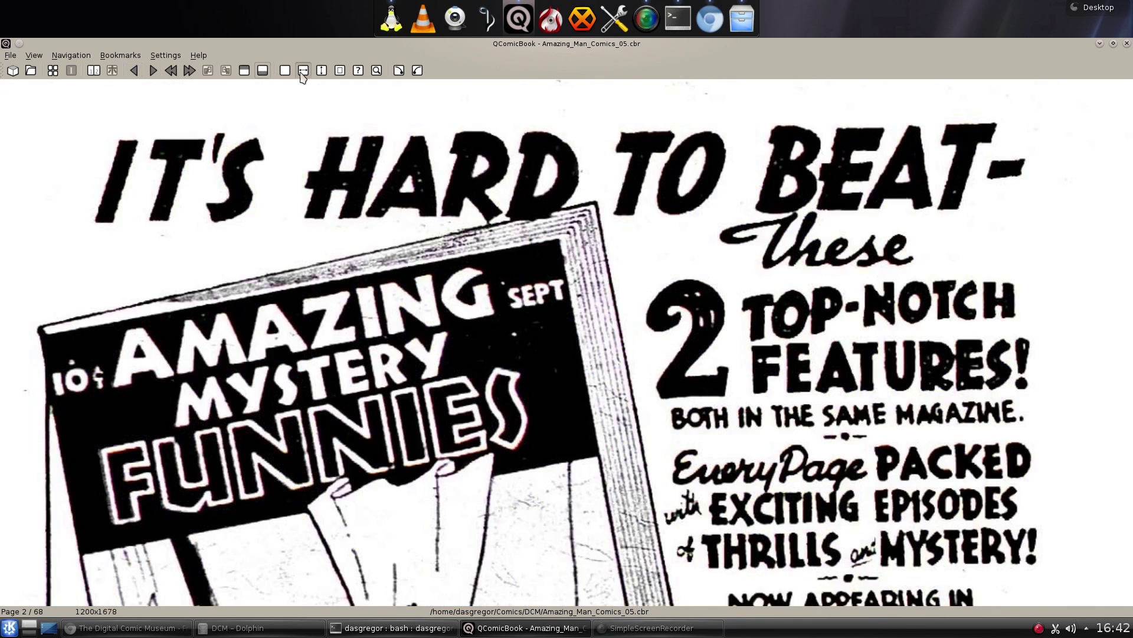
Fit whole pages in the window, page forward to page 5, and go back to page 4.
{"action": "left_click", "coordinate": [340, 70]}
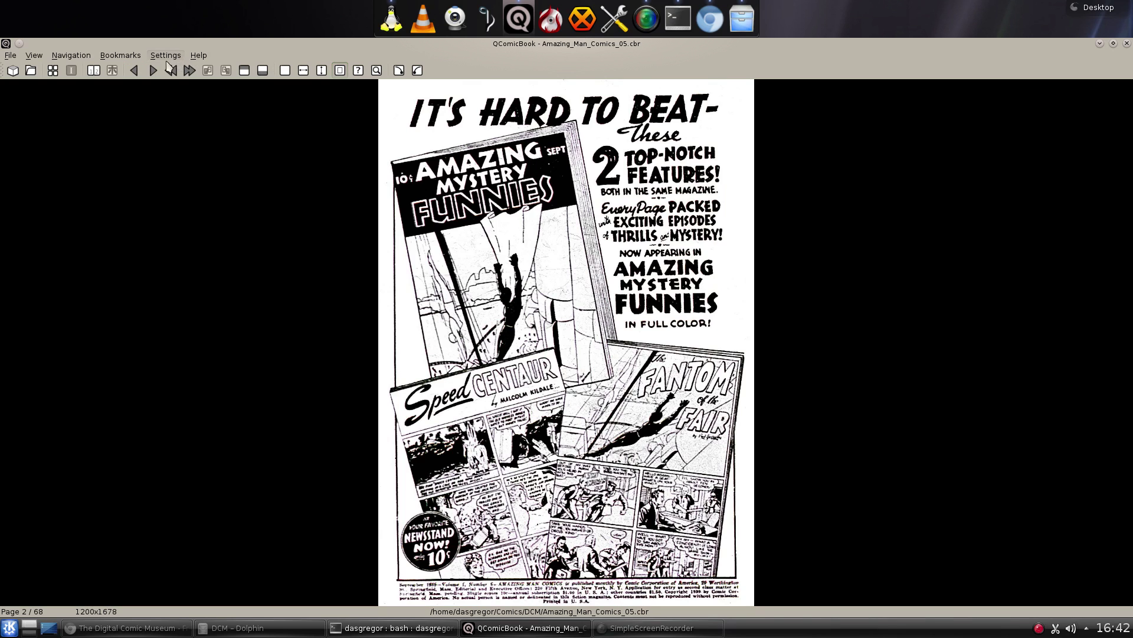
{"action": "left_click", "coordinate": [150, 73]}
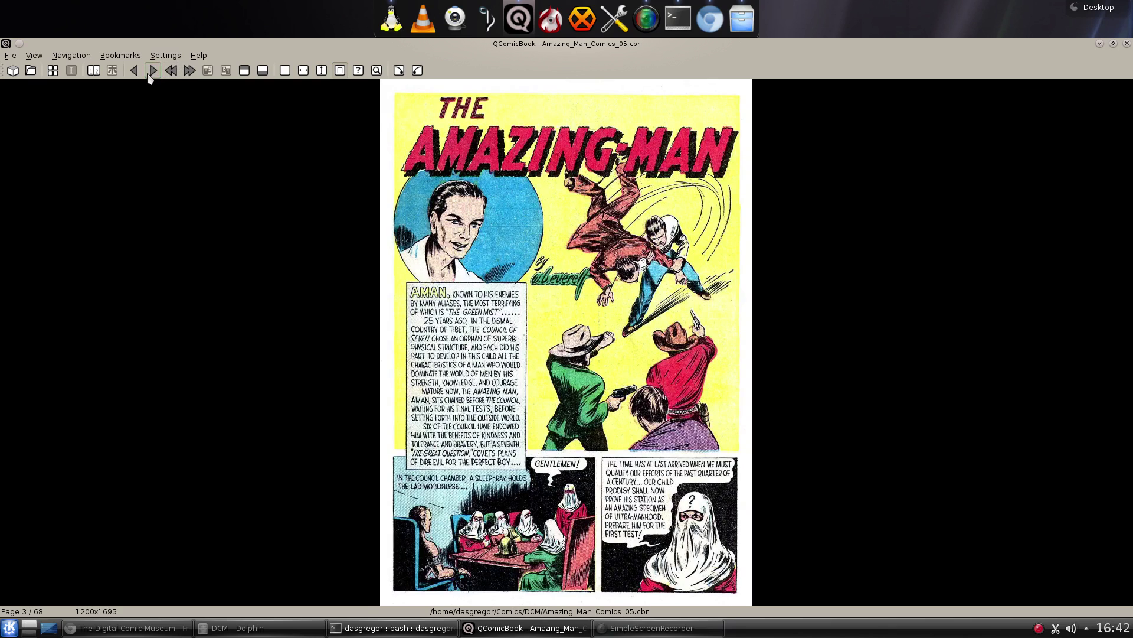
{"action": "left_click", "coordinate": [151, 71]}
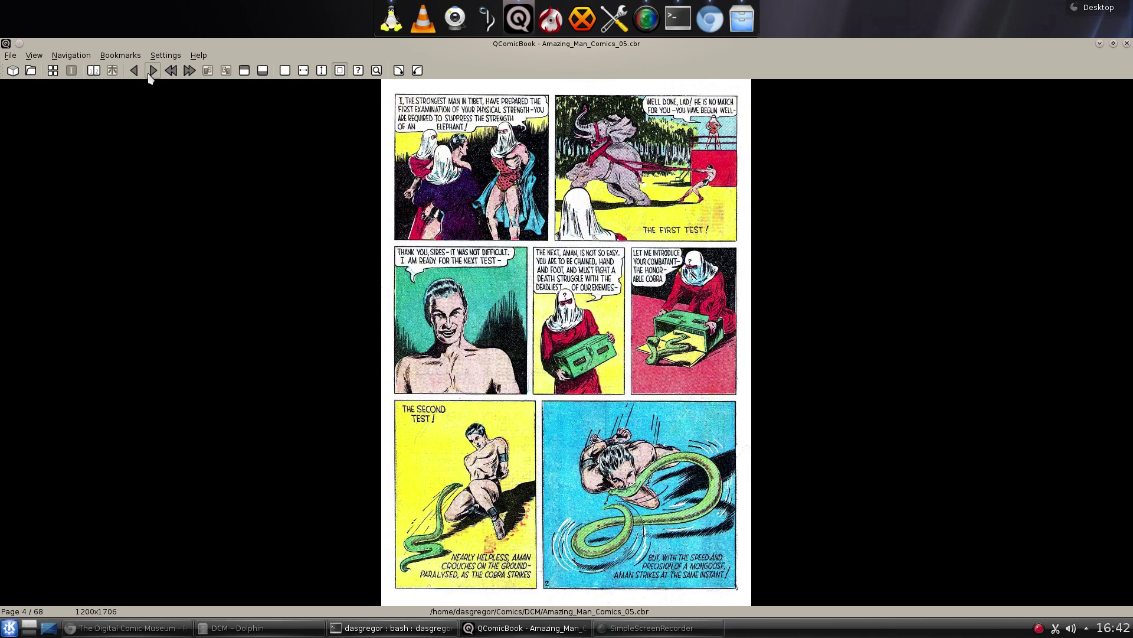
{"action": "left_click", "coordinate": [152, 71]}
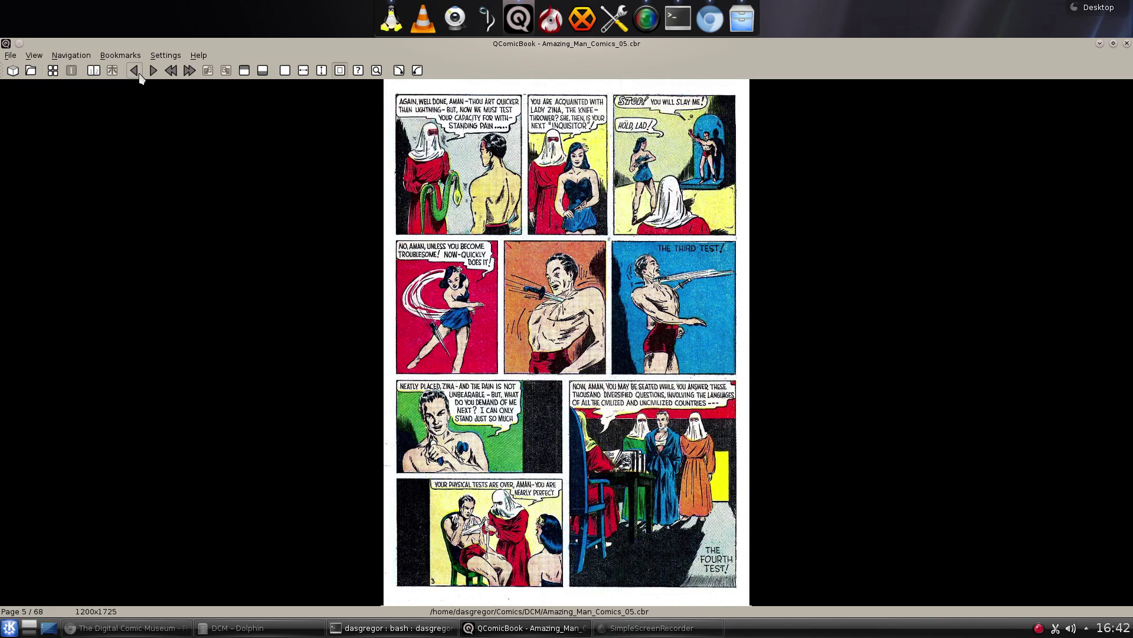
{"action": "left_click", "coordinate": [137, 72]}
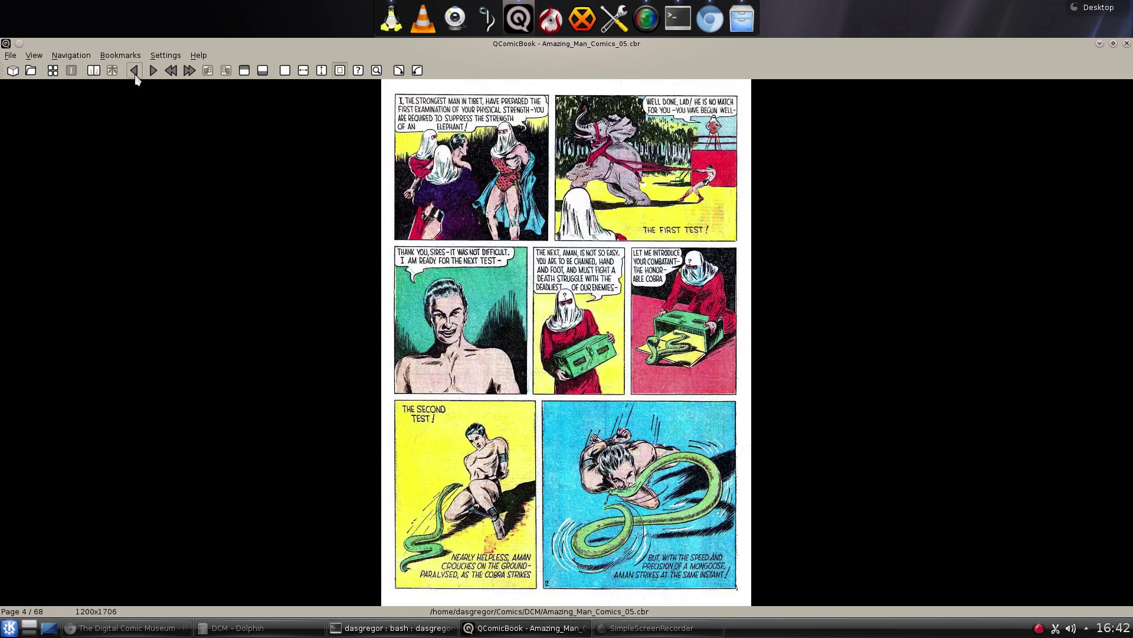
Show two pages side by side fitted to the window width, and browse the spreads back to the cover.
{"action": "left_click", "coordinate": [93, 71]}
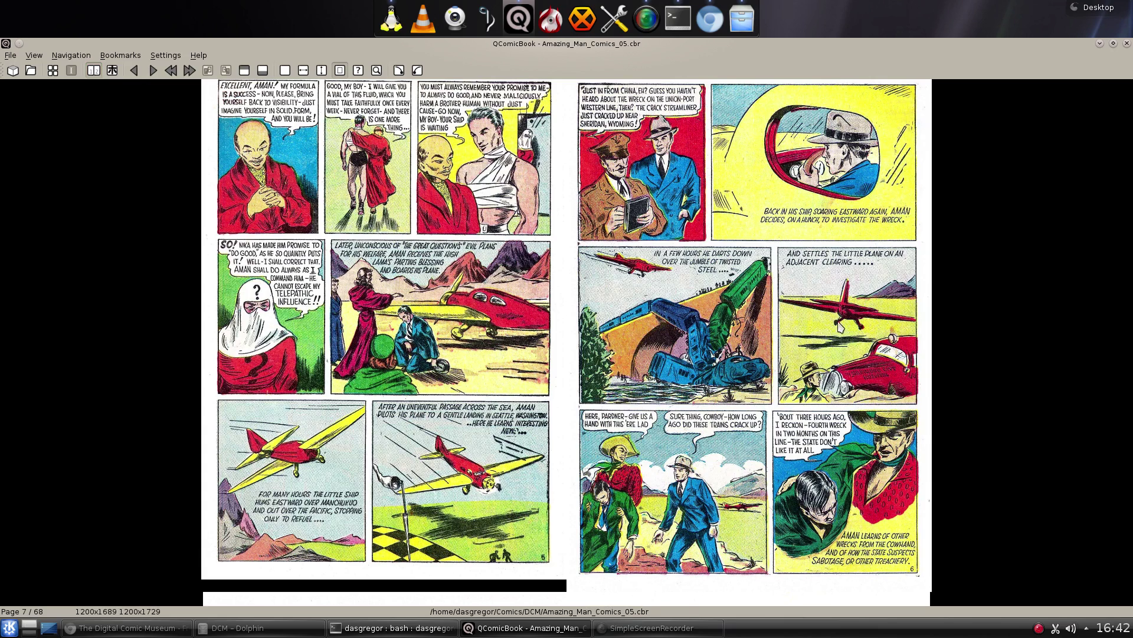
{"action": "left_click", "coordinate": [304, 71]}
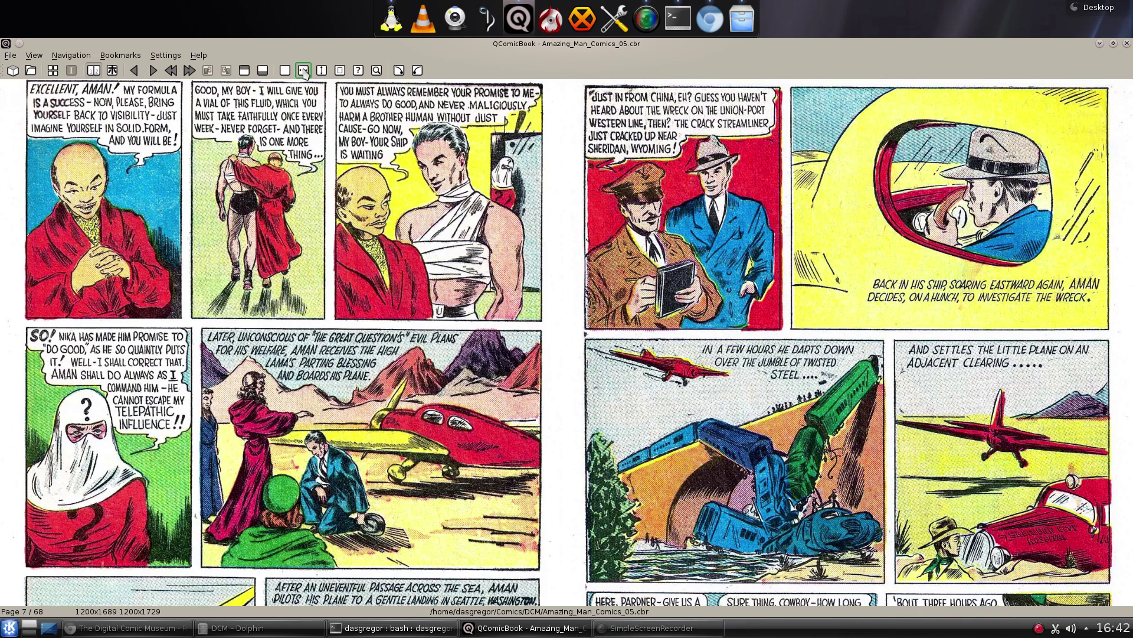
{"action": "scroll", "coordinate": [347, 299], "scroll_direction": "down", "scroll_amount": 10}
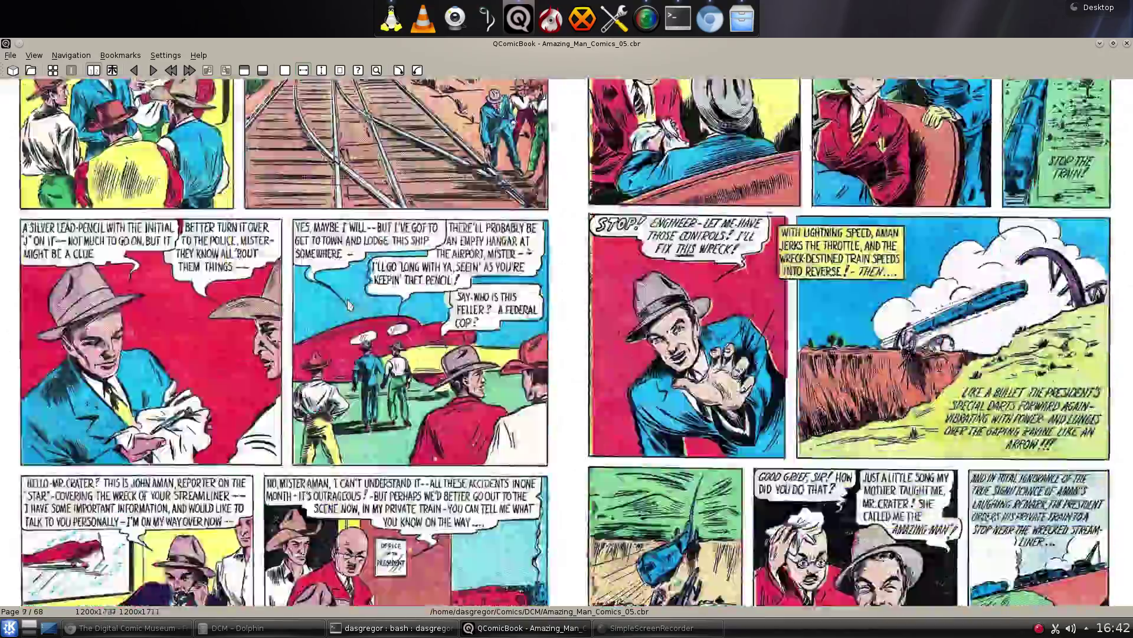
{"action": "scroll", "coordinate": [349, 303], "scroll_direction": "up", "scroll_amount": 15}
{"action": "scroll", "coordinate": [348, 303], "scroll_direction": "down", "scroll_amount": 4}
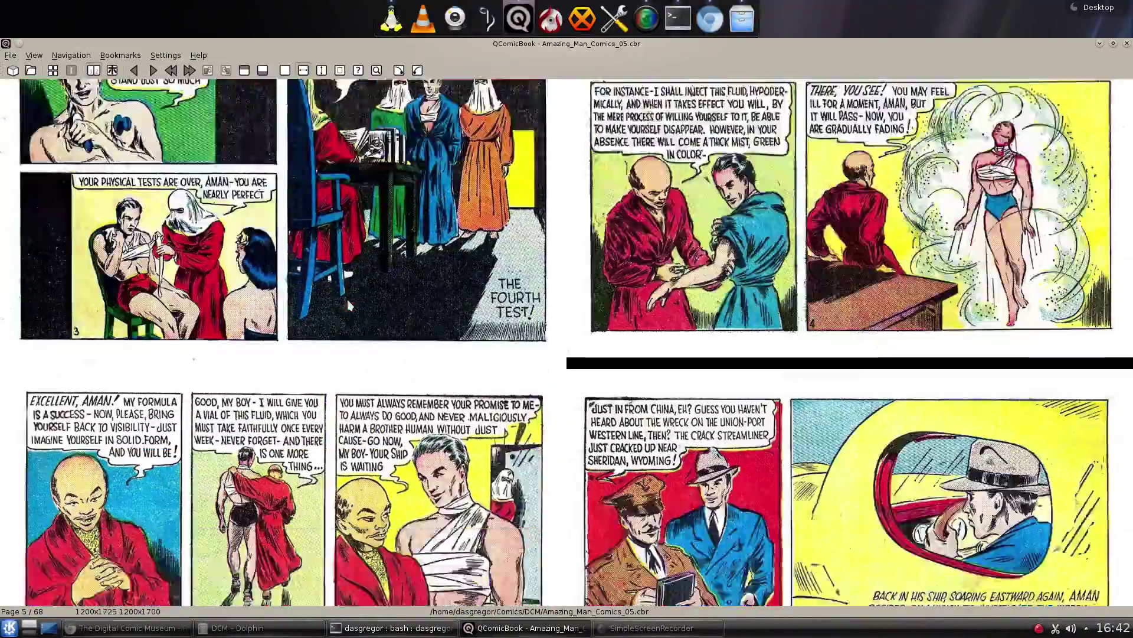
{"action": "scroll", "coordinate": [349, 304], "scroll_direction": "up", "scroll_amount": 15}
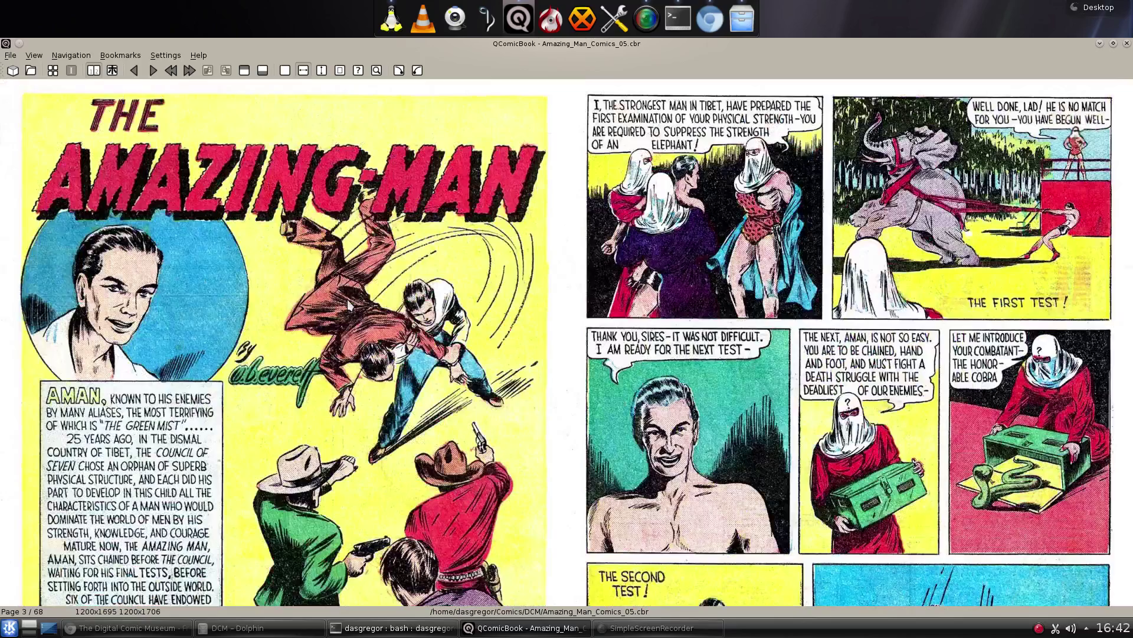
{"action": "scroll", "coordinate": [347, 299], "scroll_direction": "up", "scroll_amount": 7}
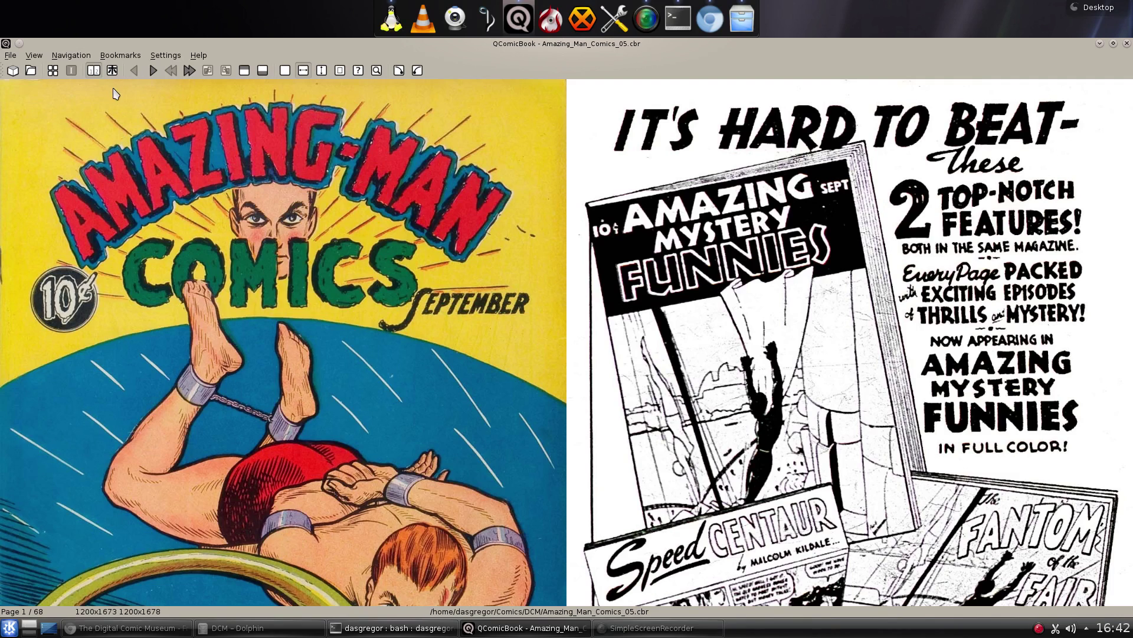
Try the Japanese right-to-left page order on the cover spread, and return to single pages at original size.
{"action": "left_click", "coordinate": [113, 71]}
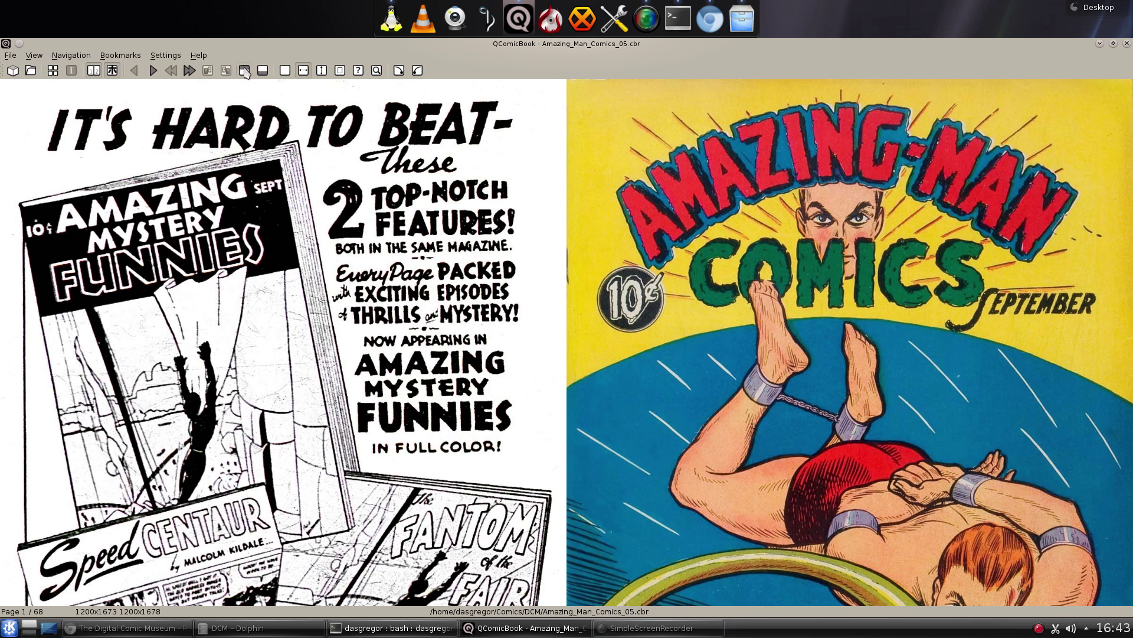
{"action": "left_click", "coordinate": [286, 72]}
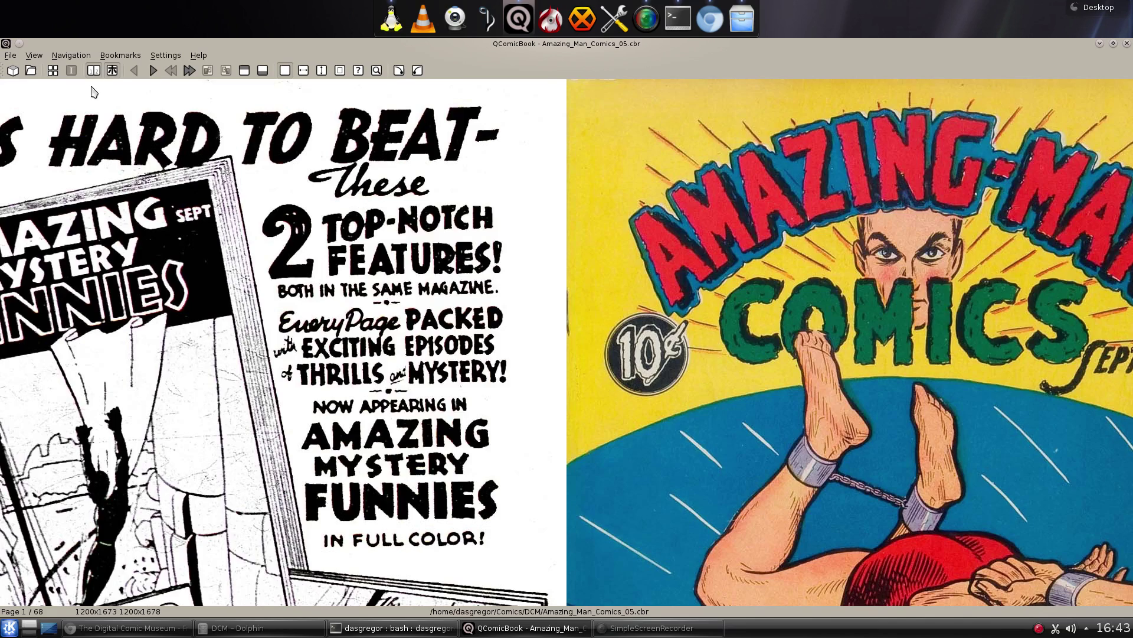
{"action": "left_click", "coordinate": [112, 71]}
{"action": "left_click", "coordinate": [94, 71]}
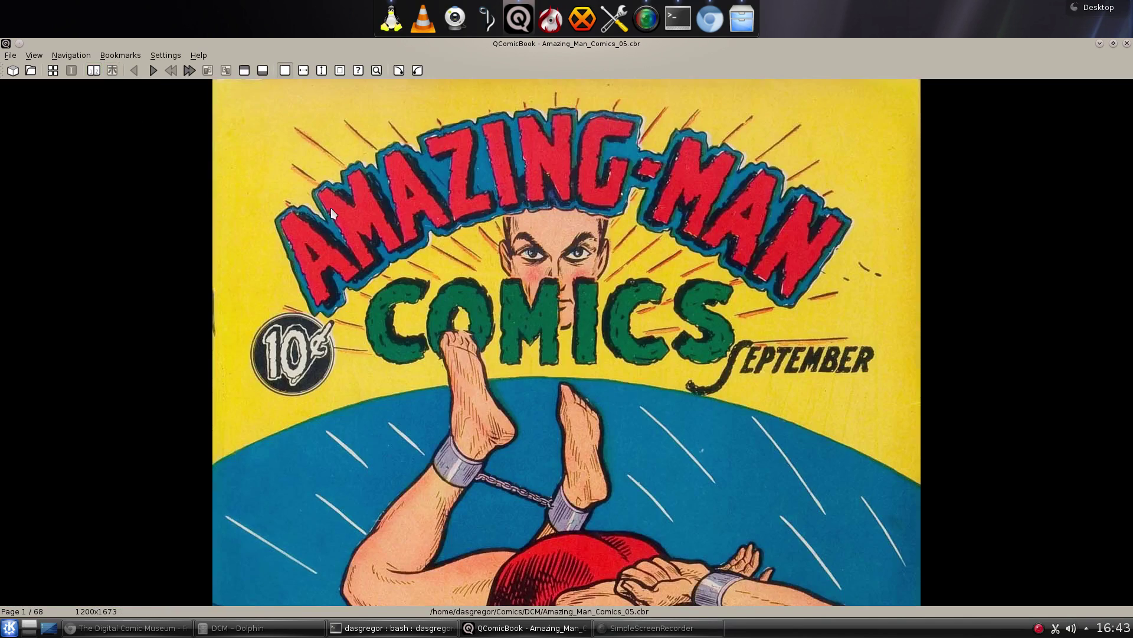
Rotate the cover page left and rotate it right again to its upright orientation.
{"action": "scroll", "coordinate": [336, 201], "scroll_direction": "down", "scroll_amount": 5}
{"action": "scroll", "coordinate": [336, 200], "scroll_direction": "up", "scroll_amount": 5}
{"action": "left_click", "coordinate": [417, 73]}
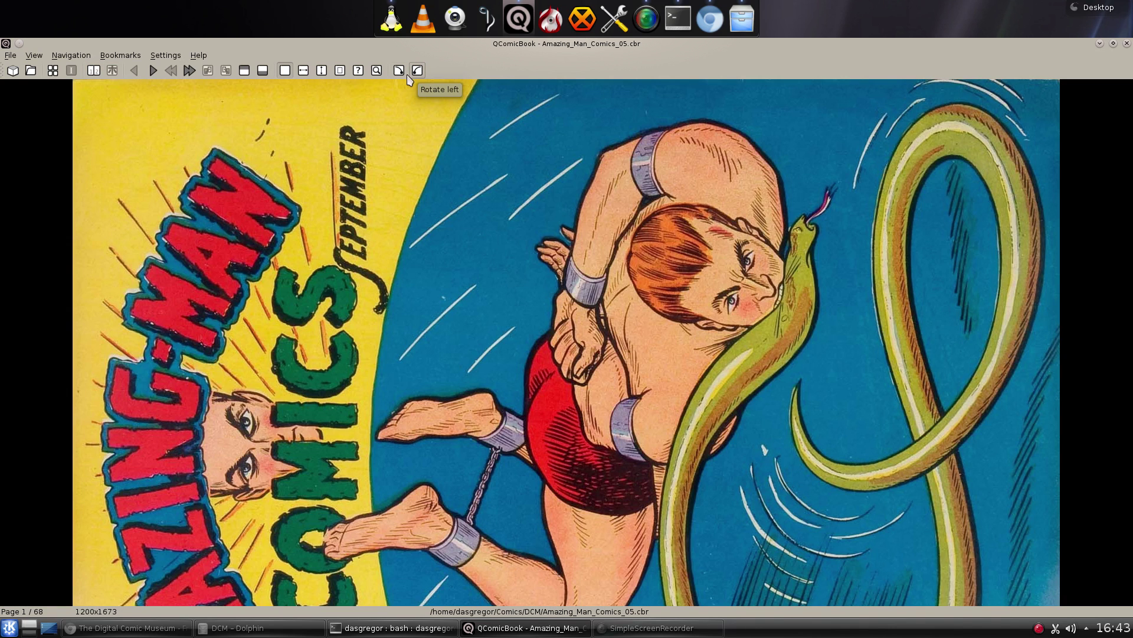
{"action": "left_click", "coordinate": [400, 71]}
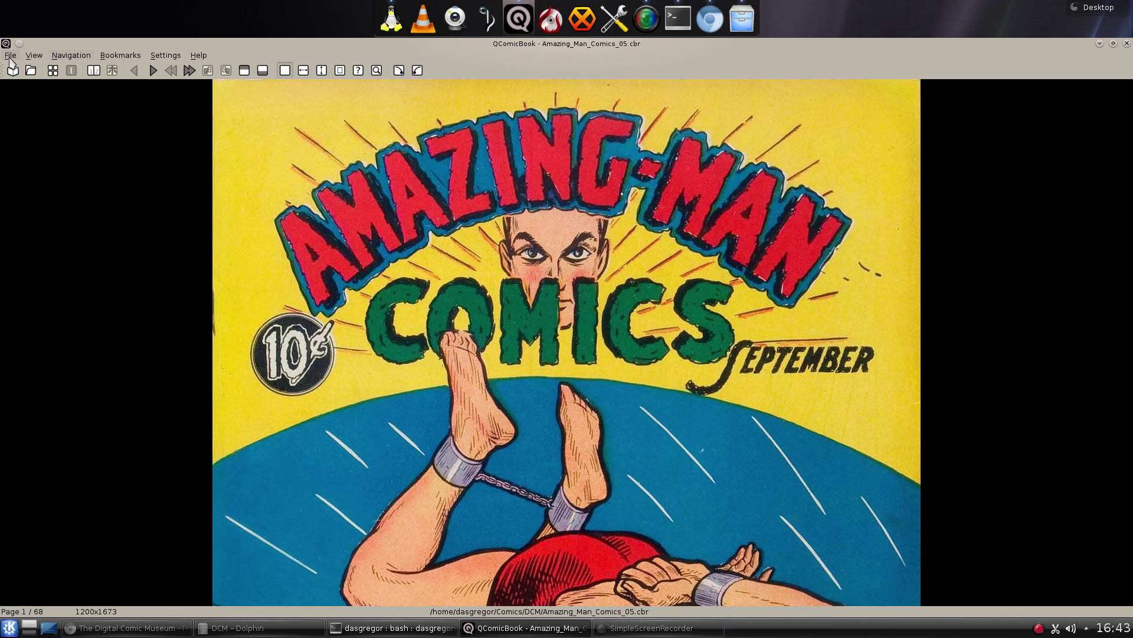
Look through the first pages at original size, return to the cover, and minimize QComicBook to show the desktop.
{"action": "scroll", "coordinate": [136, 249], "scroll_direction": "down", "scroll_amount": 12}
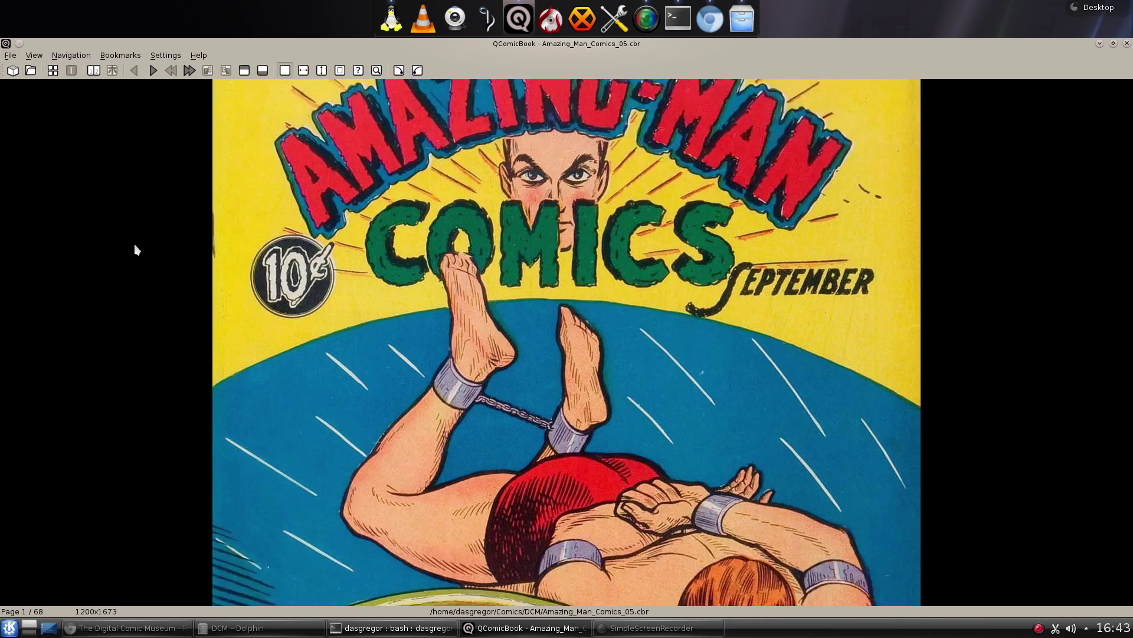
{"action": "scroll", "coordinate": [136, 249], "scroll_direction": "down", "scroll_amount": 12}
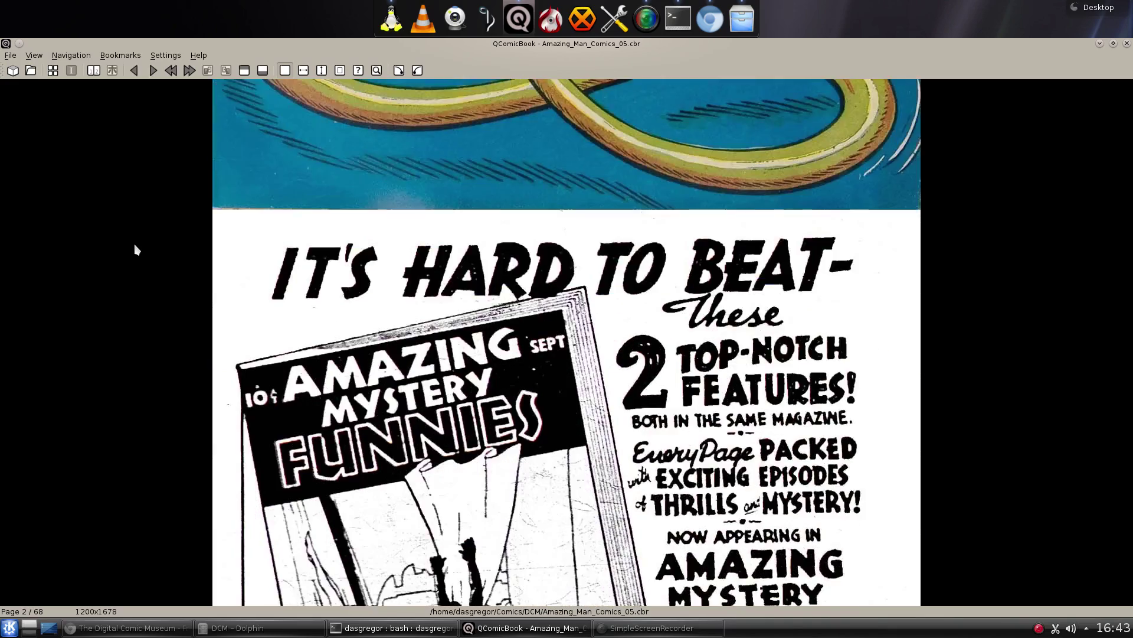
{"action": "scroll", "coordinate": [135, 249], "scroll_direction": "down", "scroll_amount": 3}
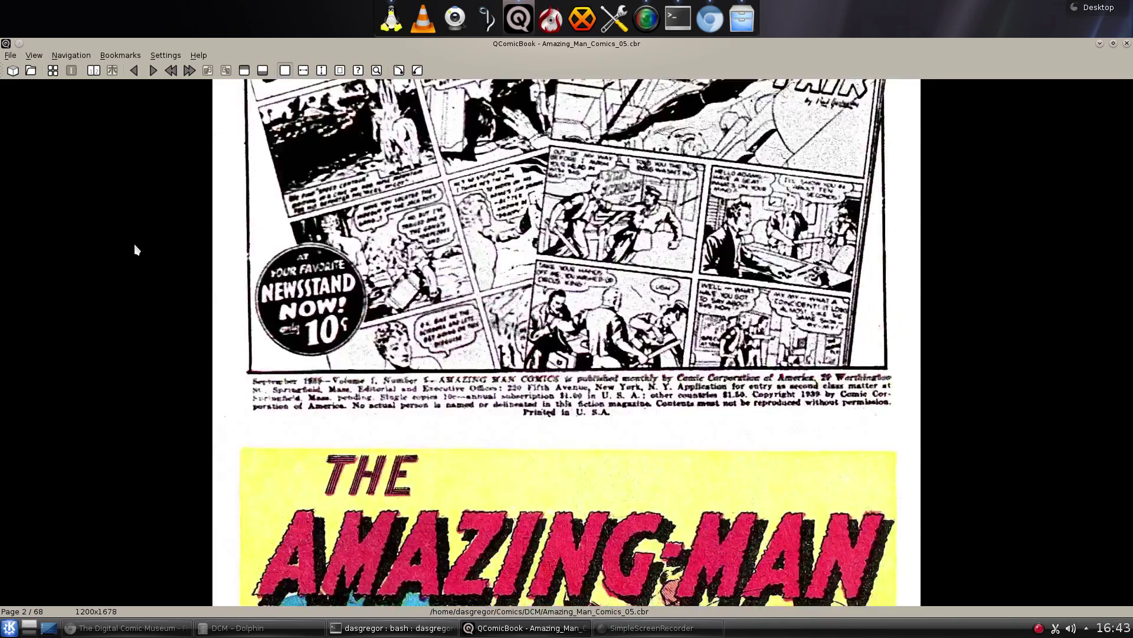
{"action": "scroll", "coordinate": [136, 249], "scroll_direction": "up", "scroll_amount": 20}
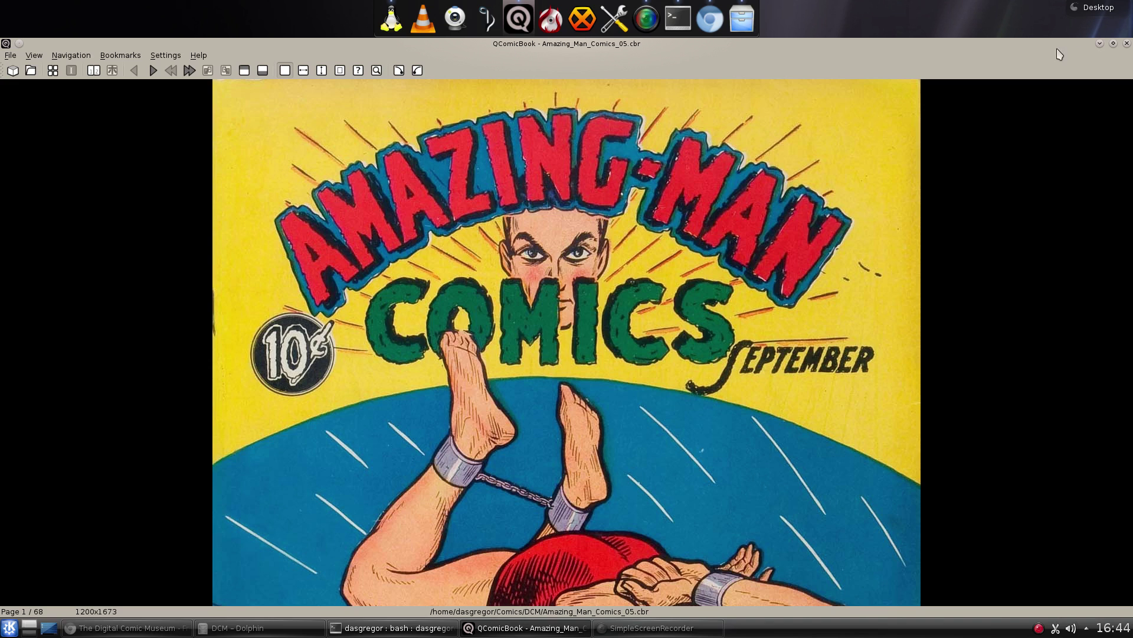
{"action": "left_click", "coordinate": [1101, 43]}
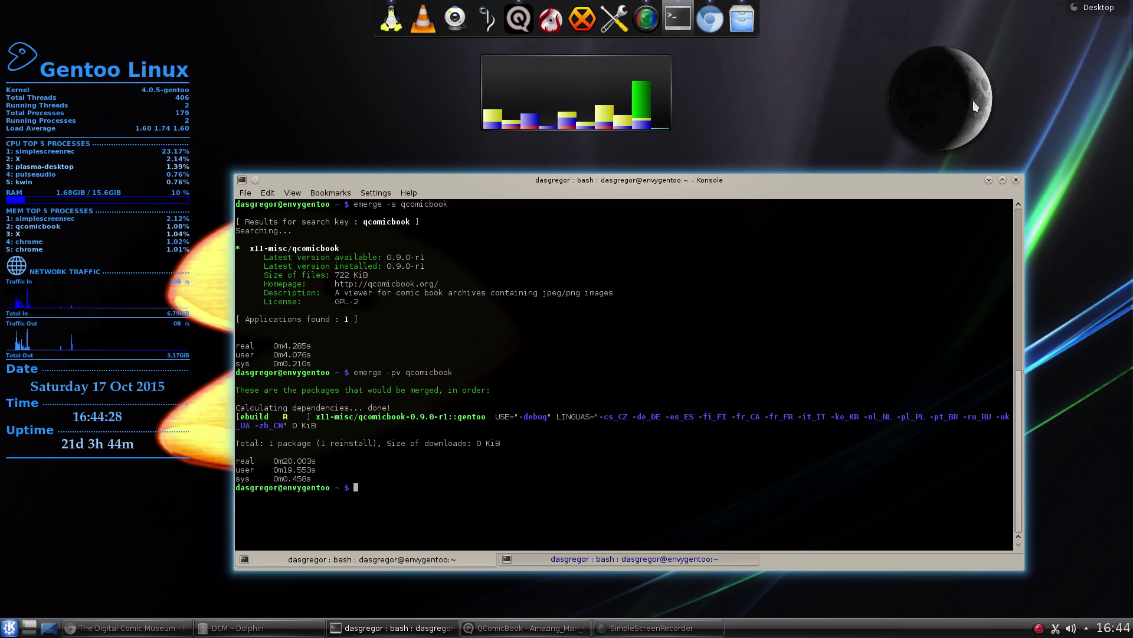
{"action": "mouse_move", "coordinate": [966, 106]}
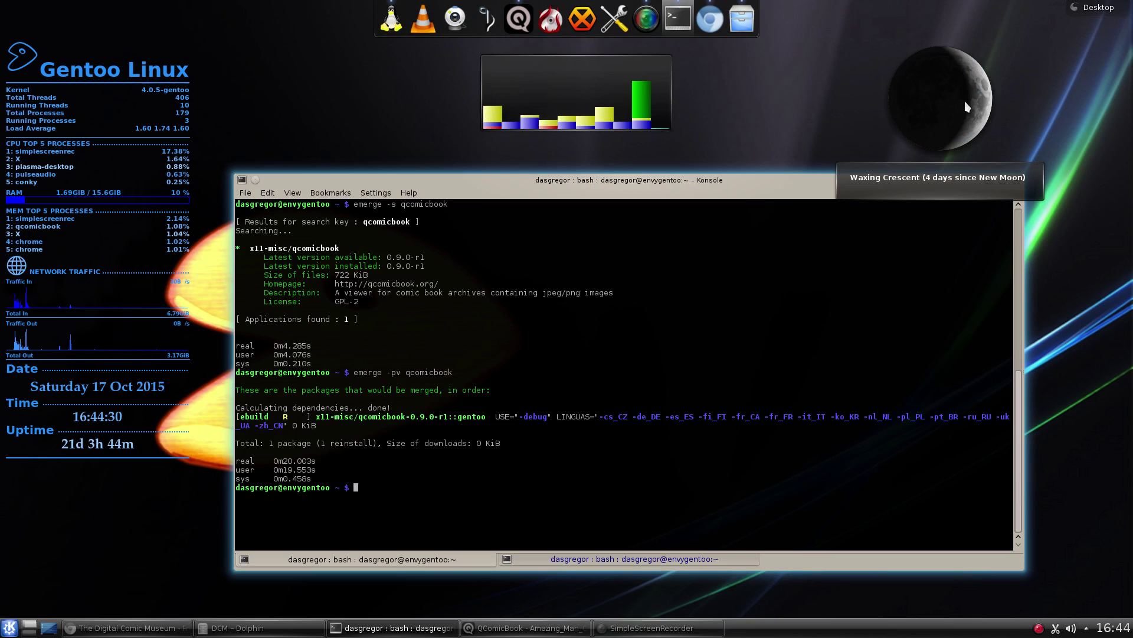